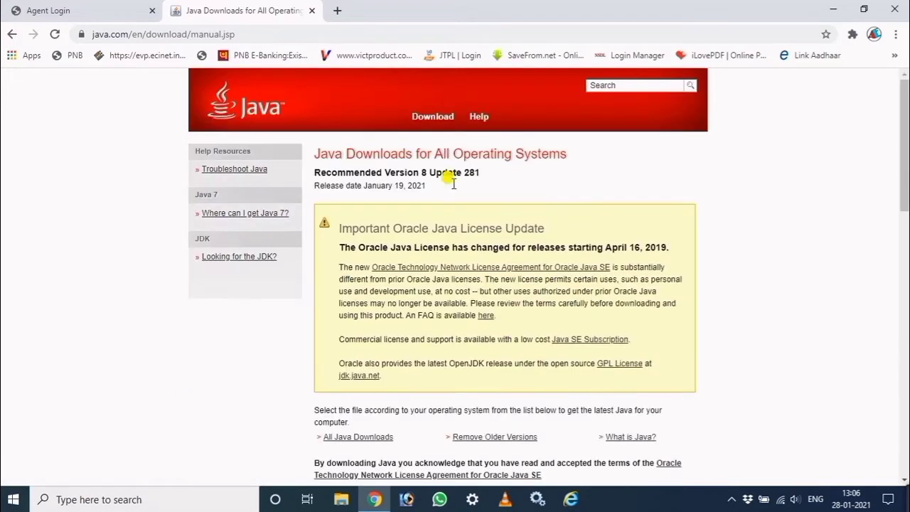
Download the Windows Online Java installer and show the downloaded file in its folder
{"action": "scroll", "coordinate": [571, 289], "scroll_direction": "down", "scroll_amount": 4}
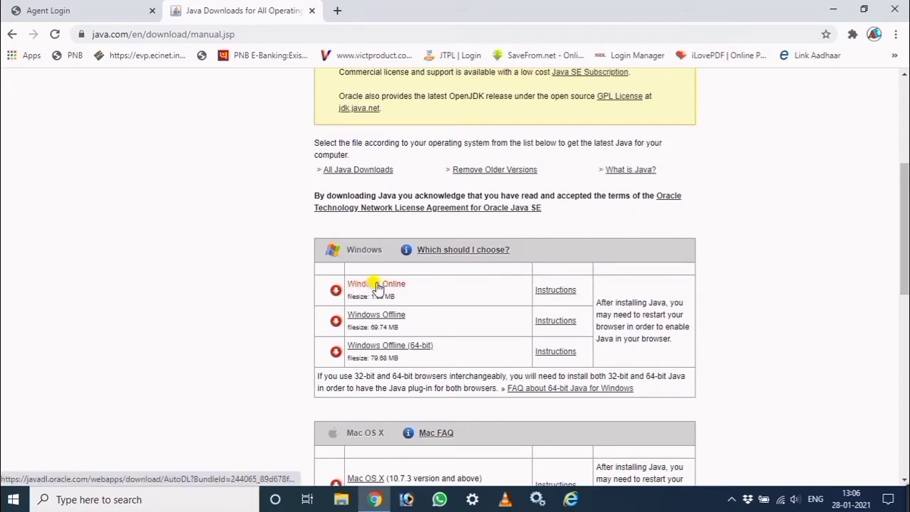
{"action": "left_click", "coordinate": [378, 288]}
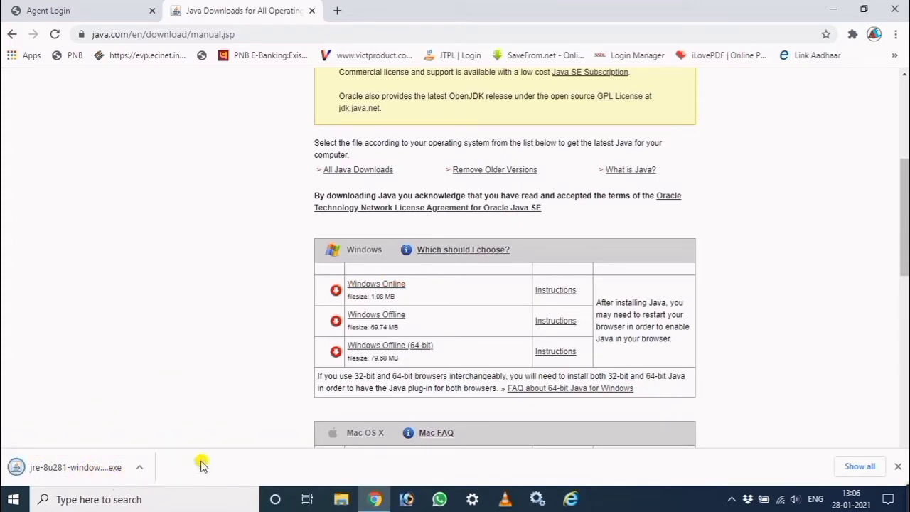
{"action": "left_click", "coordinate": [142, 469]}
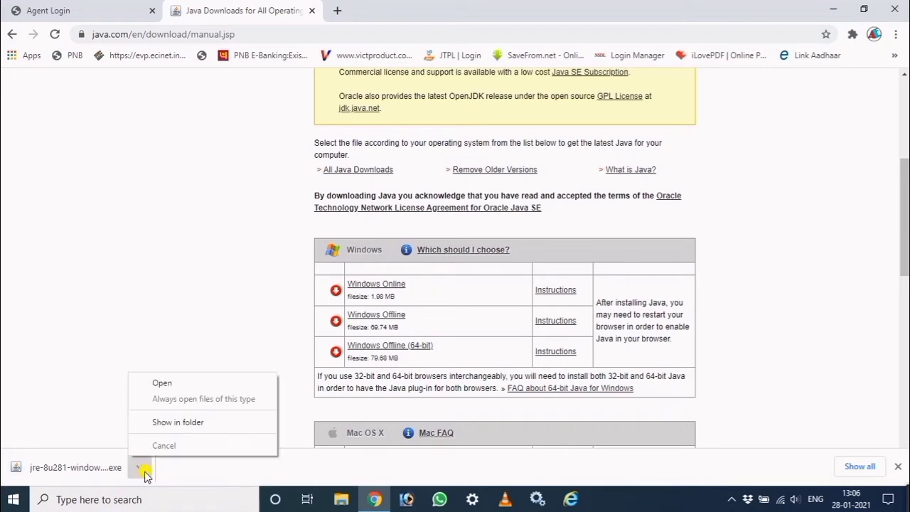
{"action": "left_click", "coordinate": [166, 424]}
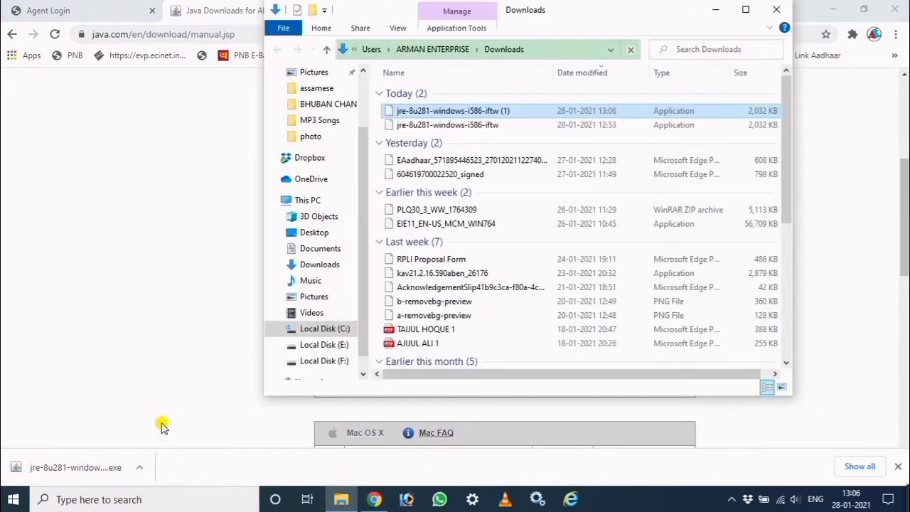
Run the jre-8u281-windows-i586-iftw (1) installer as administrator, install Java, and close the setup when it completes
{"action": "right_click", "coordinate": [445, 113]}
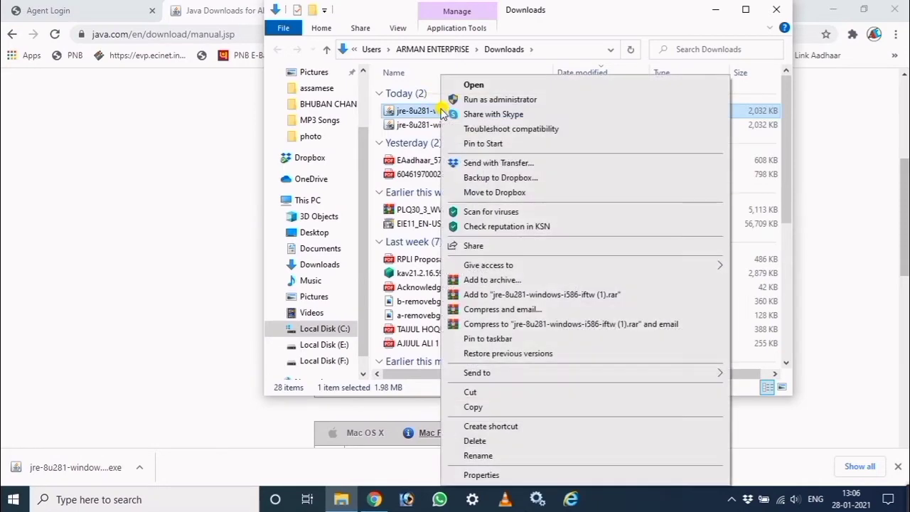
{"action": "left_click", "coordinate": [484, 98]}
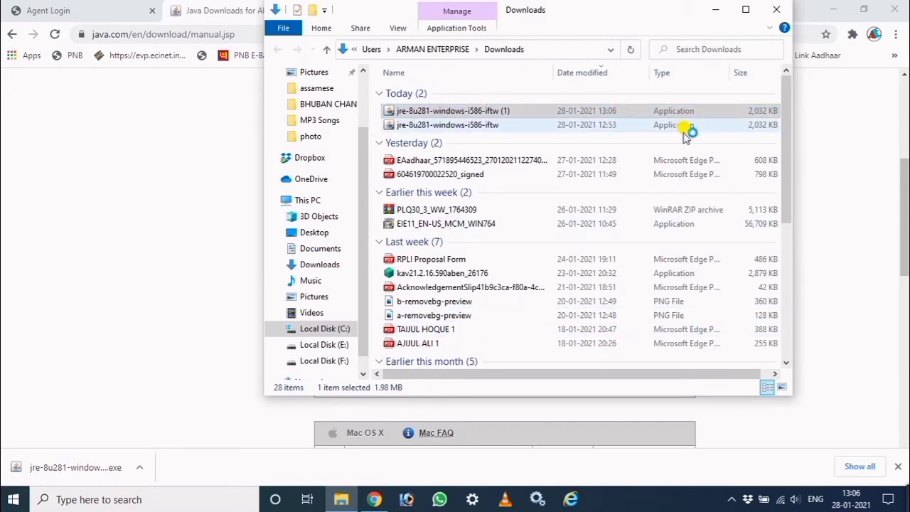
{"action": "left_click", "coordinate": [714, 11]}
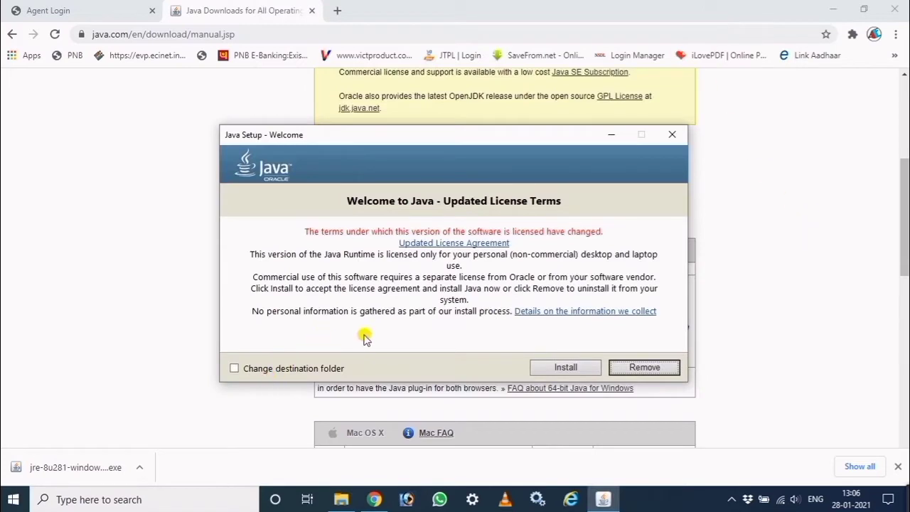
{"action": "left_click", "coordinate": [567, 367]}
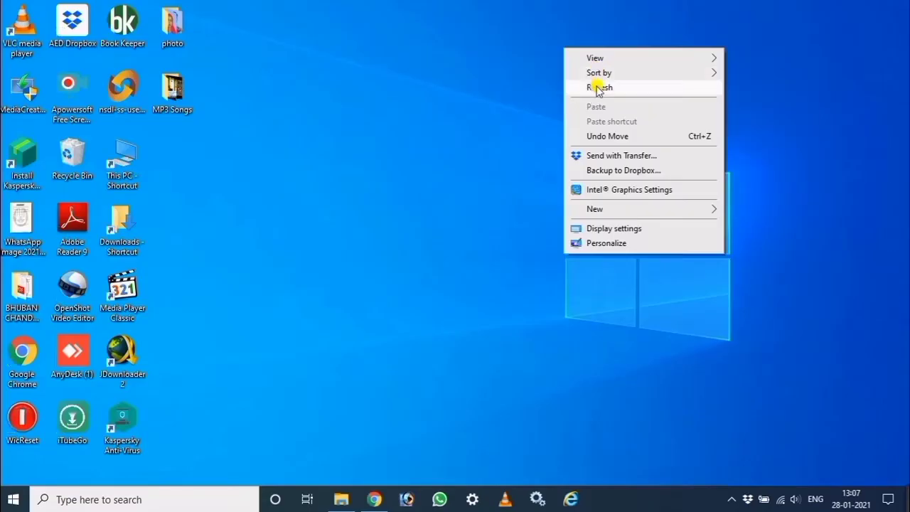
{"action": "left_click", "coordinate": [599, 85]}
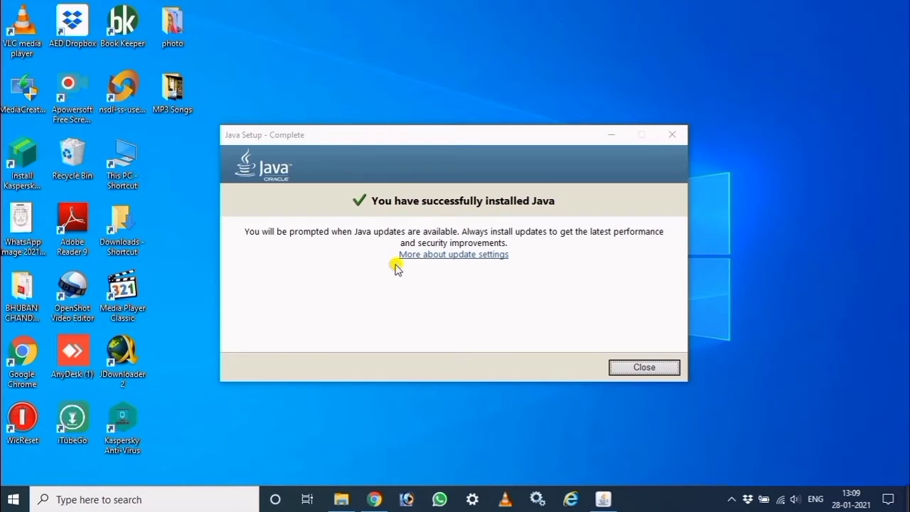
{"action": "left_click", "coordinate": [657, 367]}
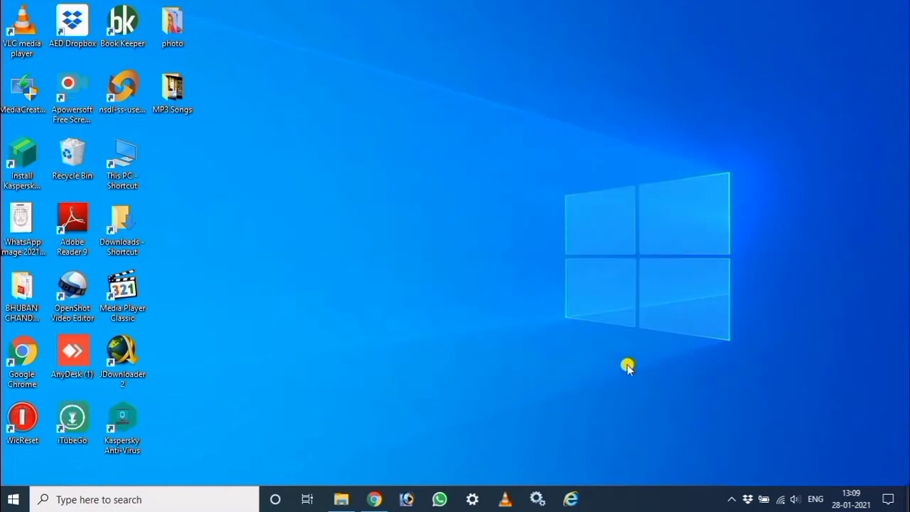
{"action": "left_click", "coordinate": [375, 499]}
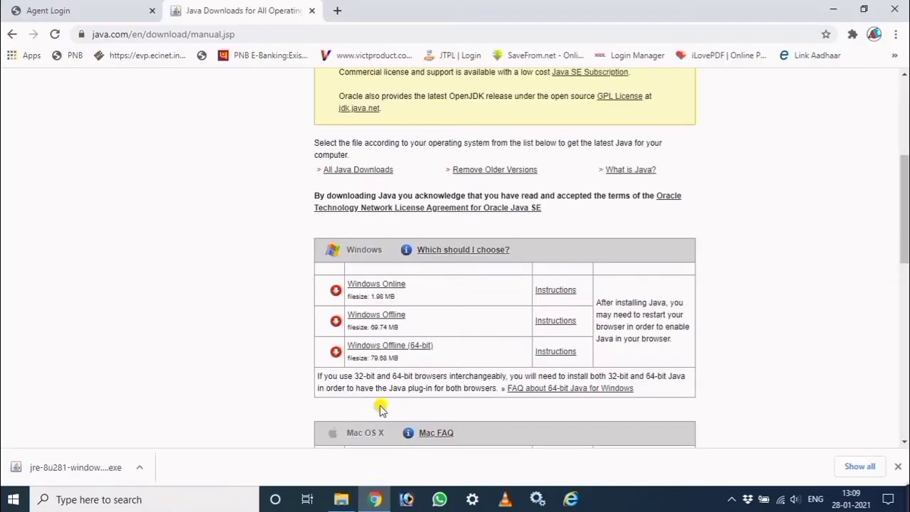
{"action": "left_click", "coordinate": [91, 18]}
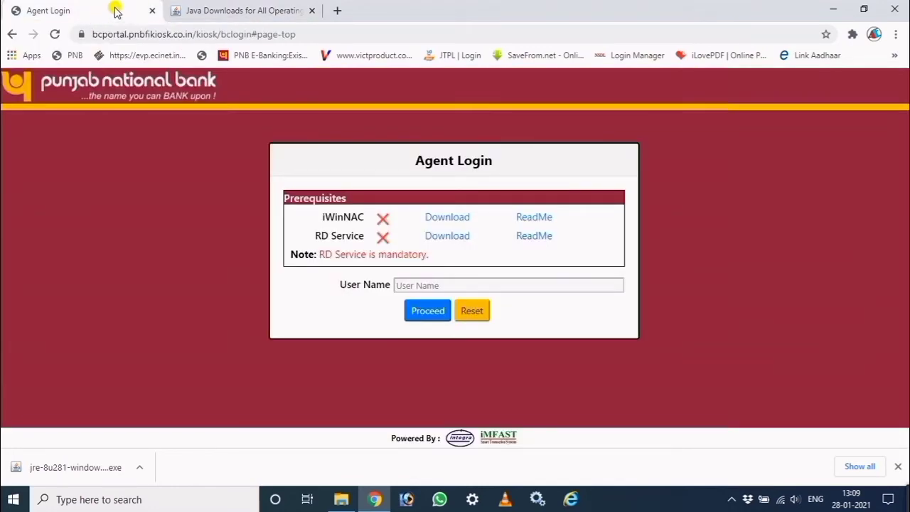
{"action": "left_click", "coordinate": [219, 14]}
{"action": "left_click", "coordinate": [834, 10]}
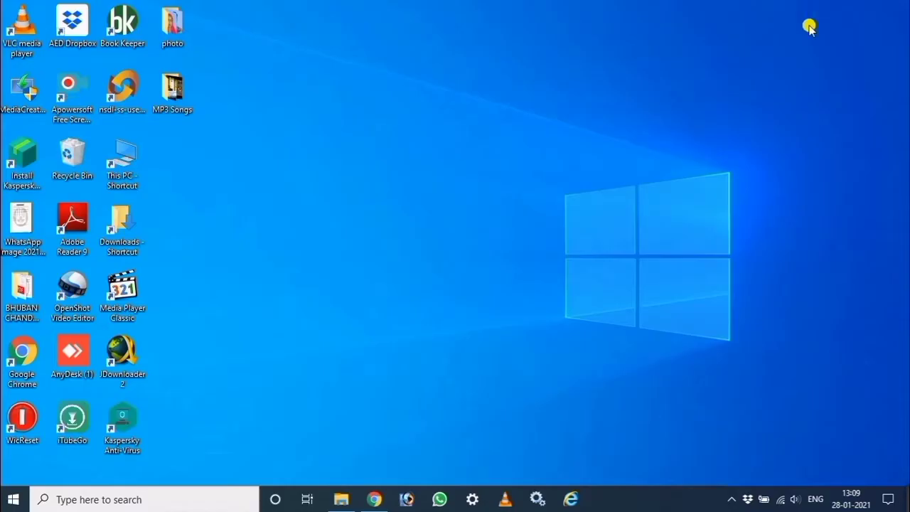
Find Control Panel through Windows search and open Programs and Features in its Programs category
{"action": "left_click", "coordinate": [172, 500]}
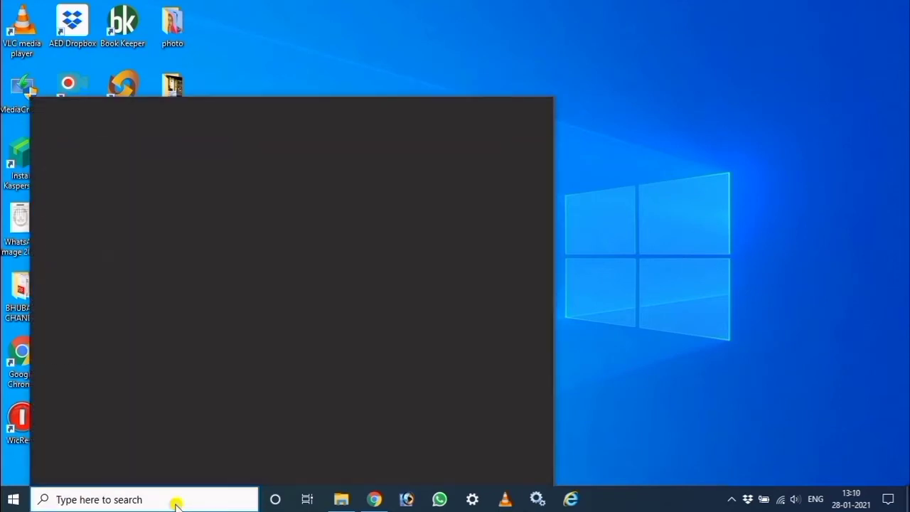
{"action": "type", "text": "con"}
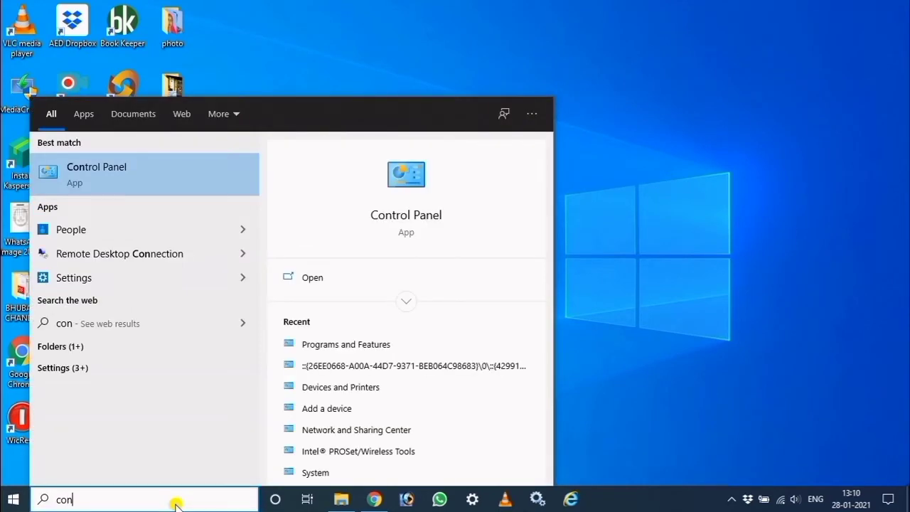
{"action": "left_click", "coordinate": [156, 170]}
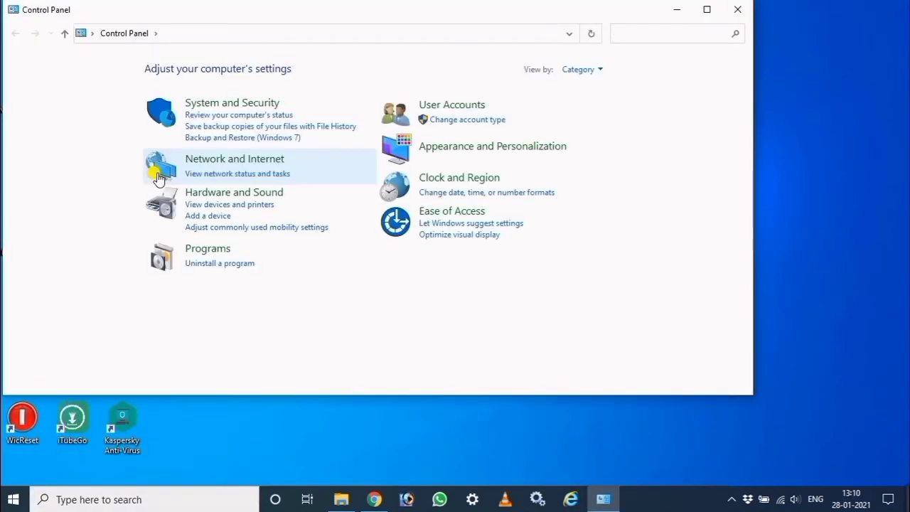
{"action": "left_click", "coordinate": [208, 251]}
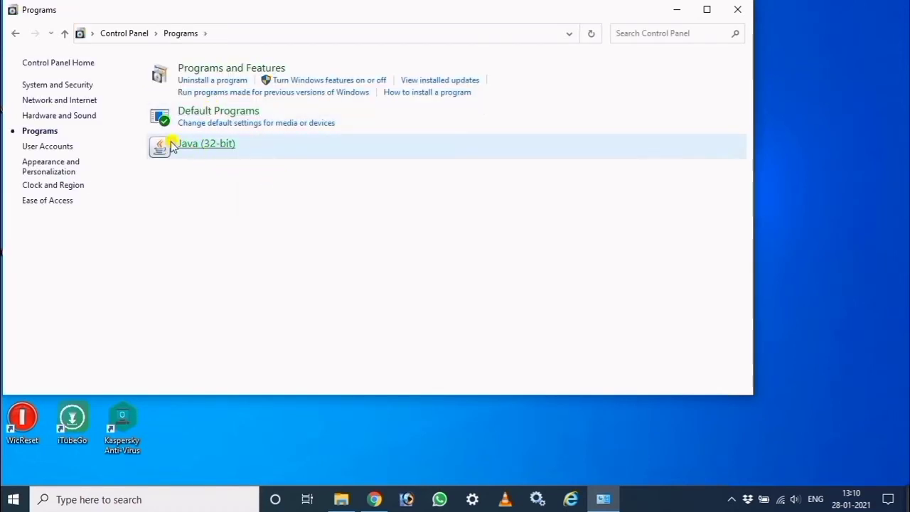
{"action": "left_click", "coordinate": [198, 66]}
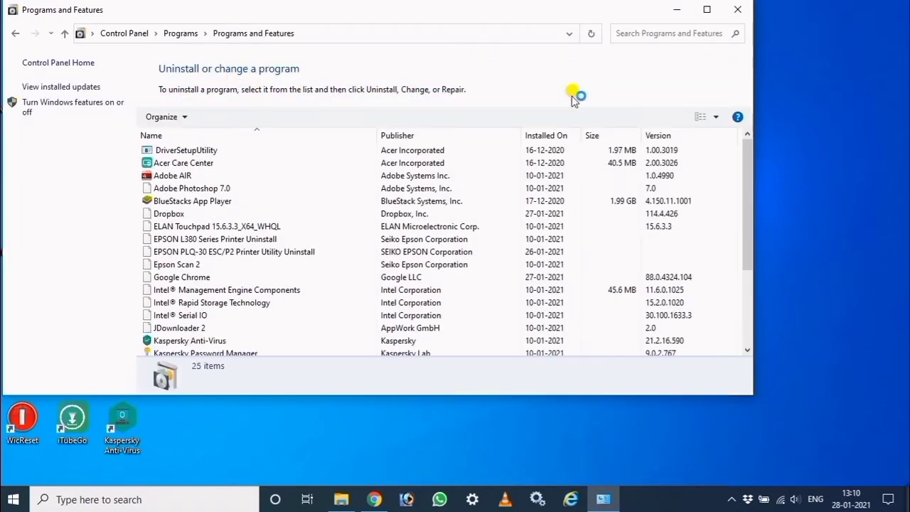
Search the installed programs for "ja" to check for Java, return to the full list, and minimise the window
{"action": "left_click", "coordinate": [645, 33]}
{"action": "type", "text": "ja"}
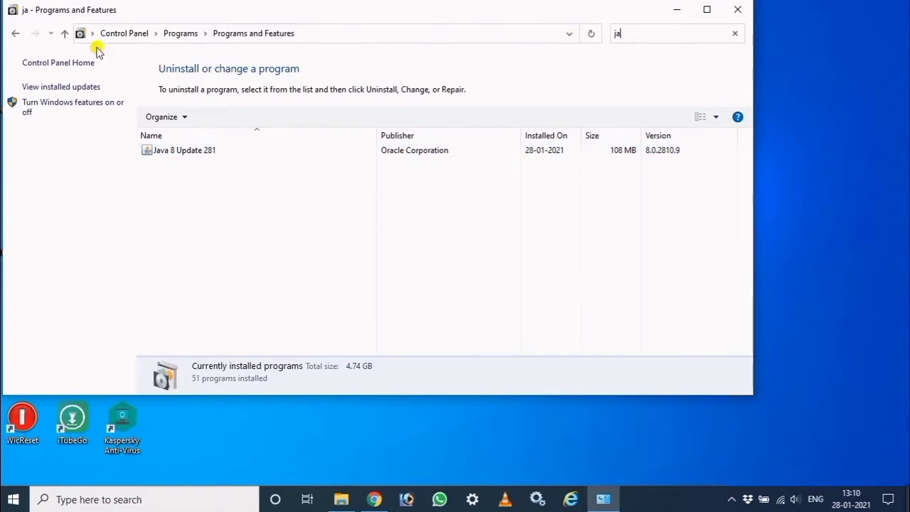
{"action": "left_click", "coordinate": [14, 36]}
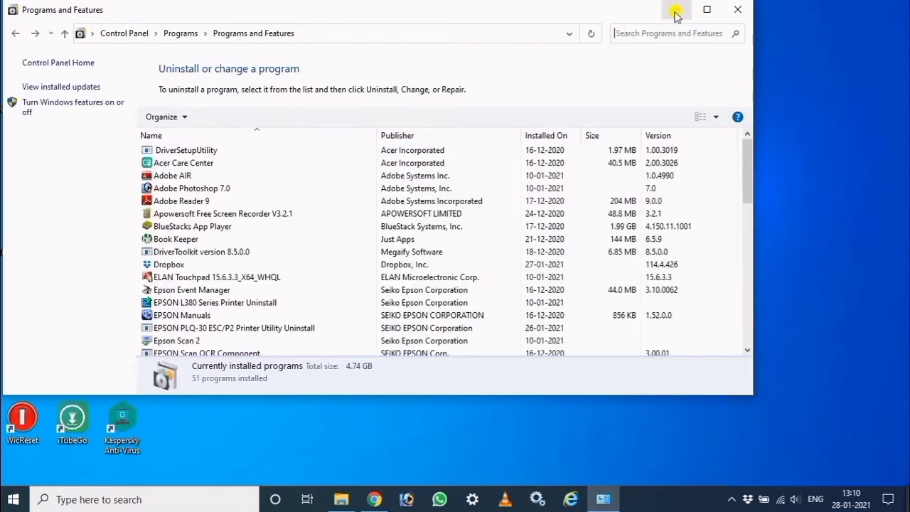
{"action": "left_click", "coordinate": [677, 9]}
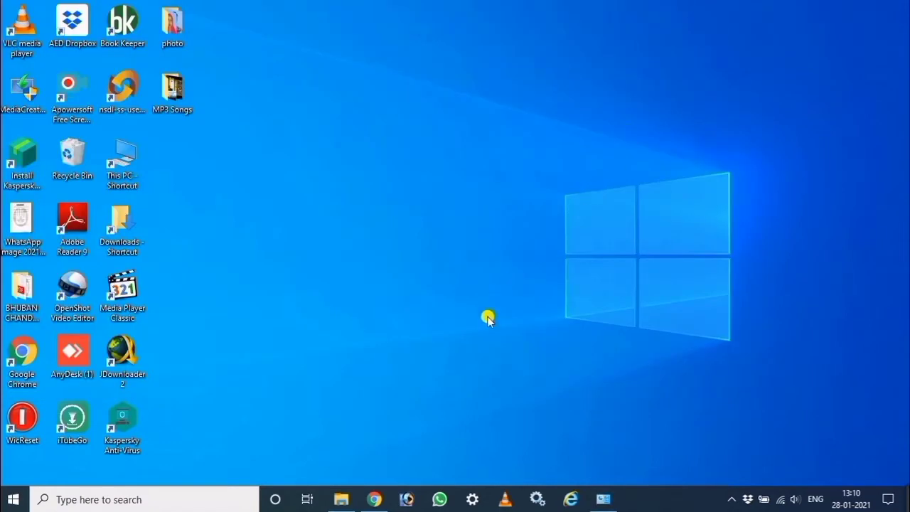
Switch to Chrome and download the iWinNAC and RD Service prerequisites from the Punjab National Bank Agent Login page
{"action": "left_click", "coordinate": [374, 500]}
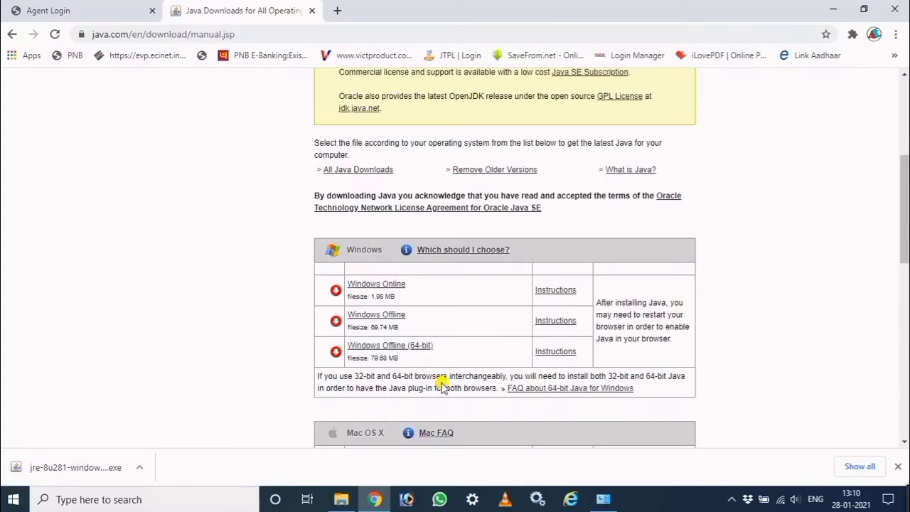
{"action": "left_click", "coordinate": [91, 11]}
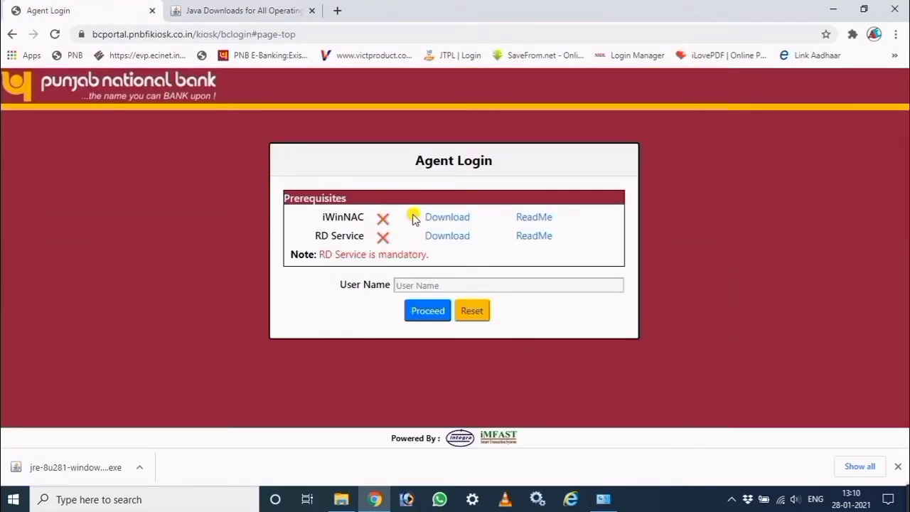
{"action": "left_click", "coordinate": [450, 219]}
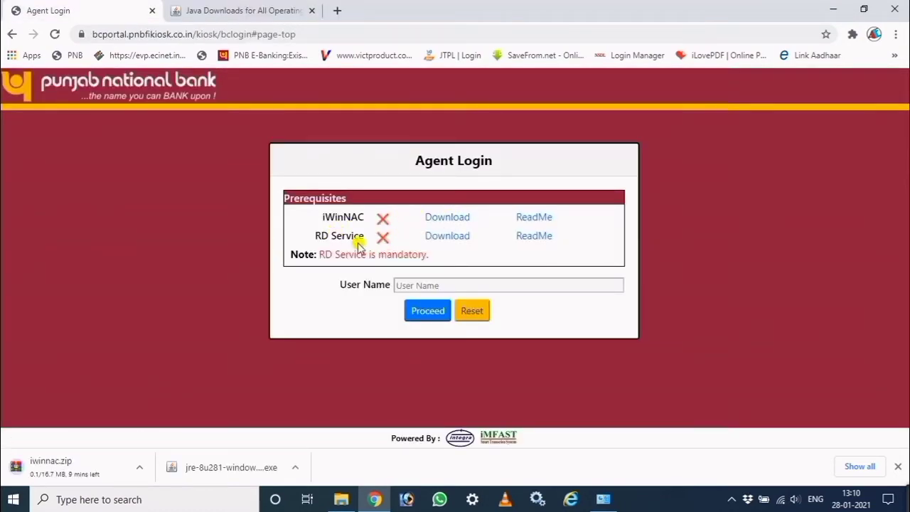
{"action": "left_click", "coordinate": [449, 238]}
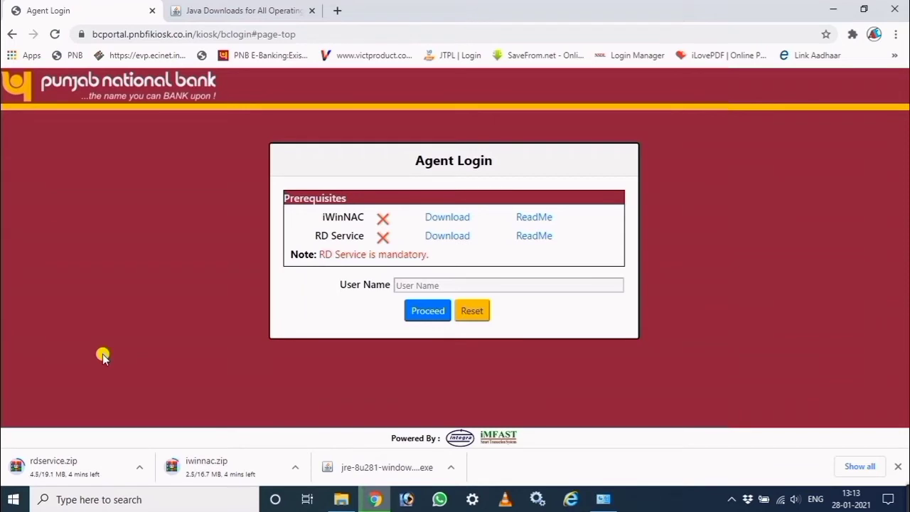
{"action": "right_click", "coordinate": [72, 364]}
{"action": "left_click", "coordinate": [373, 380]}
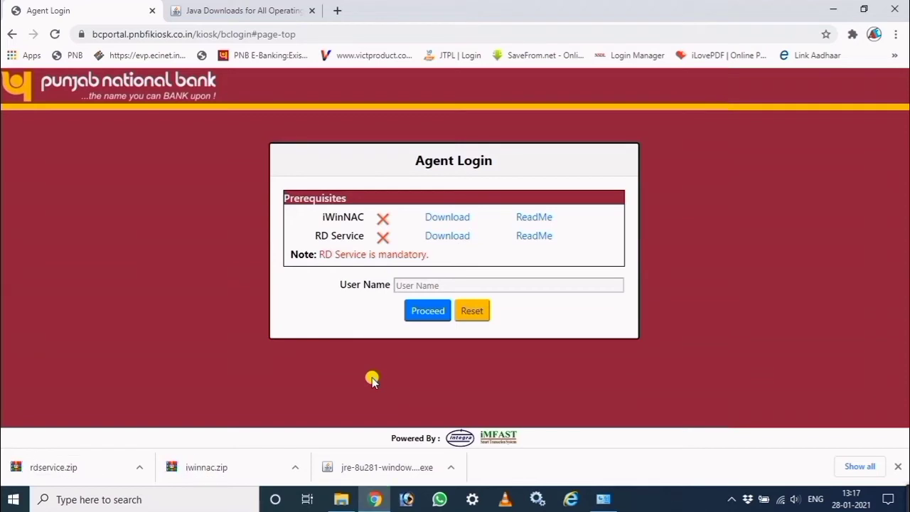
Show the downloaded rdservice.zip in its folder and cut both the iwinnac and rdservice archives
{"action": "left_click", "coordinate": [139, 468]}
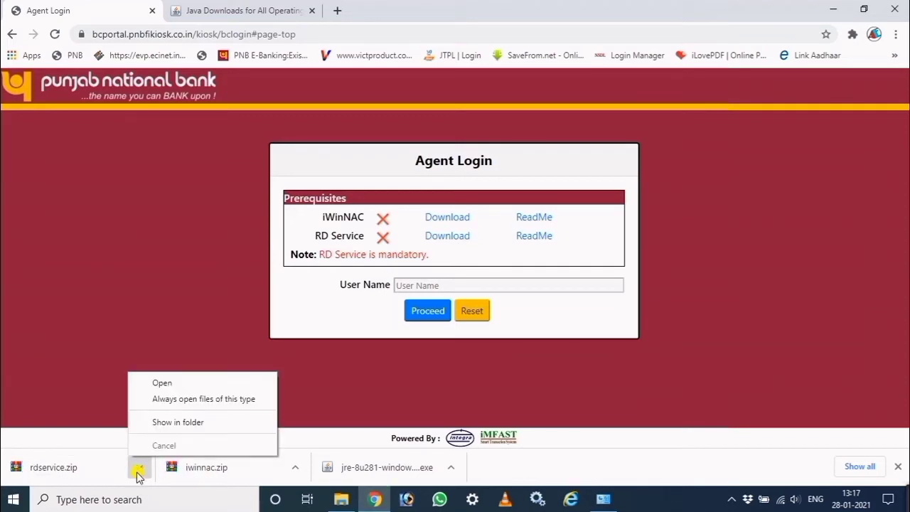
{"action": "left_click", "coordinate": [183, 423]}
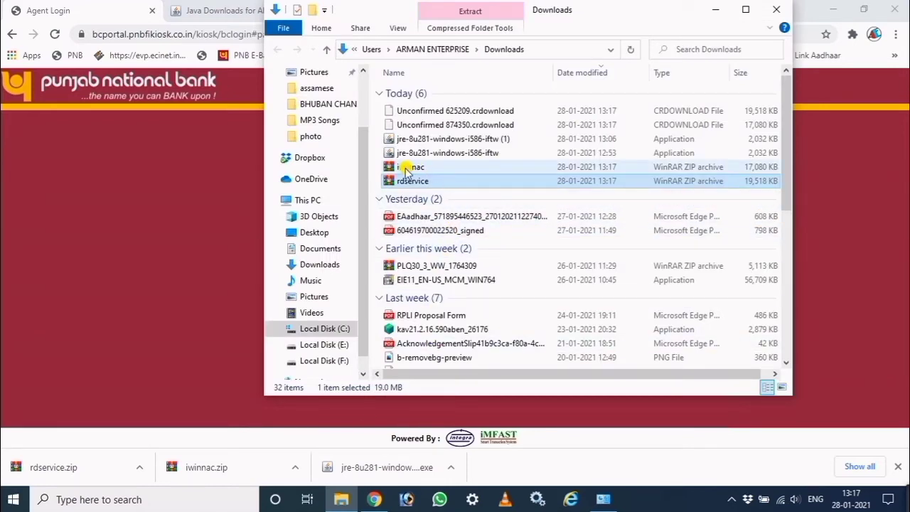
{"action": "left_click", "coordinate": [379, 176]}
{"action": "left_click_drag", "start_coordinate": [379, 175], "coordinate": [390, 169]}
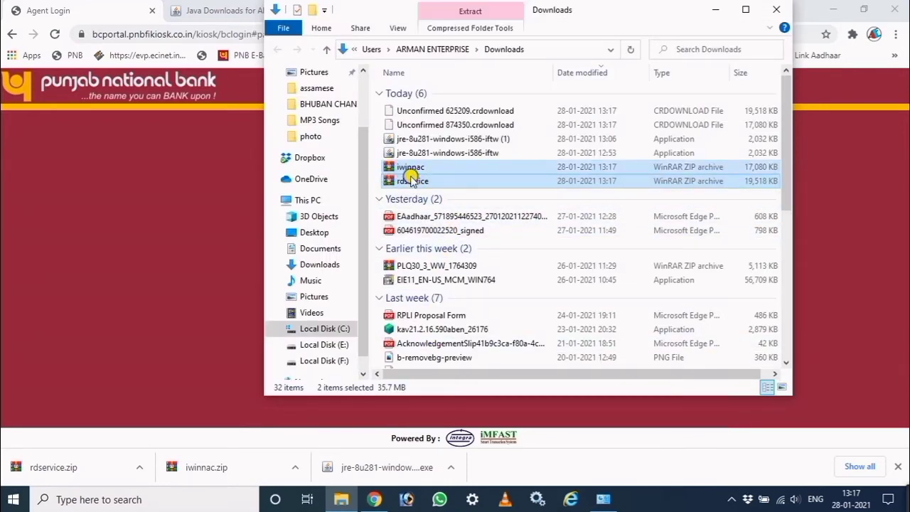
{"action": "right_click", "coordinate": [410, 174]}
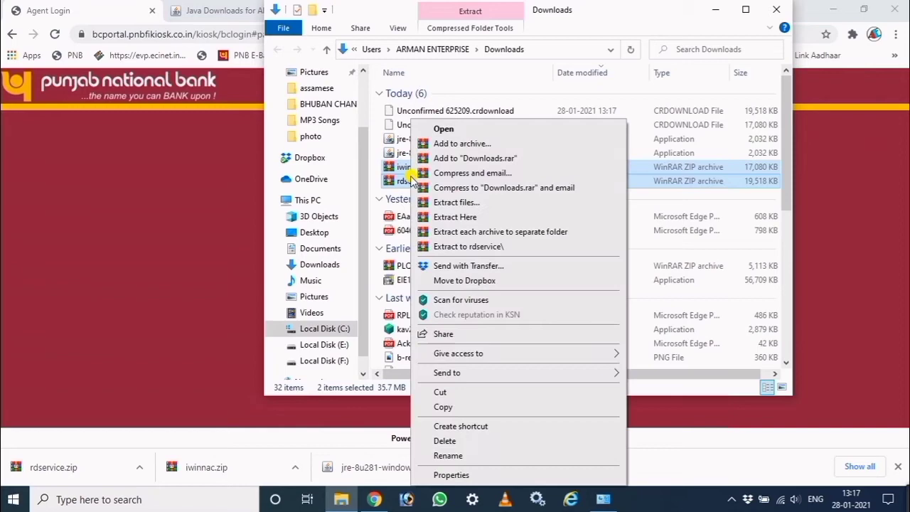
{"action": "left_click", "coordinate": [433, 390]}
Paste the iwinnac and rdservice archives onto the desktop and place iwinnac beside rdservice
{"action": "left_click", "coordinate": [715, 10]}
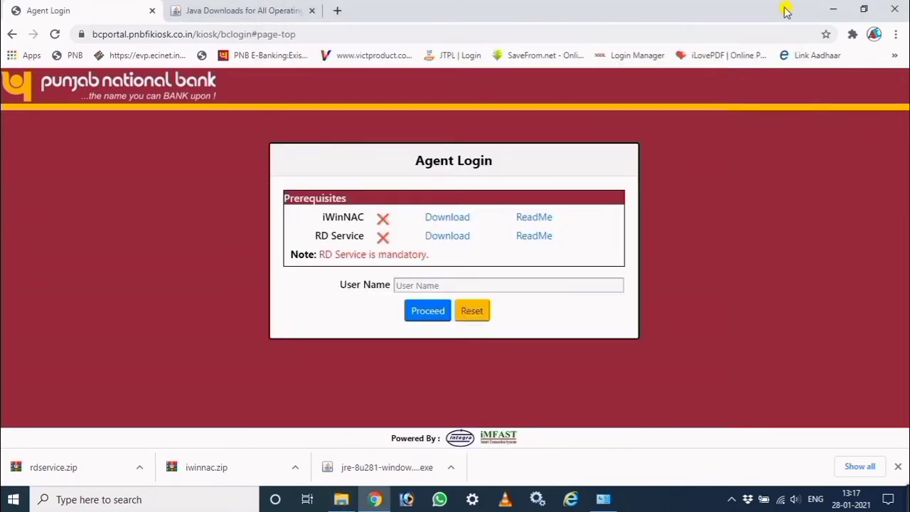
{"action": "left_click", "coordinate": [833, 9]}
{"action": "right_click", "coordinate": [600, 56]}
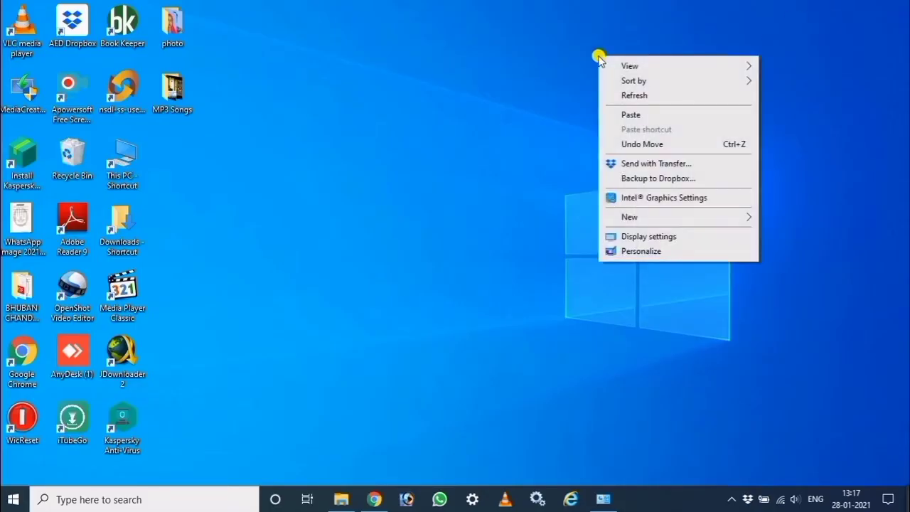
{"action": "left_click", "coordinate": [632, 114]}
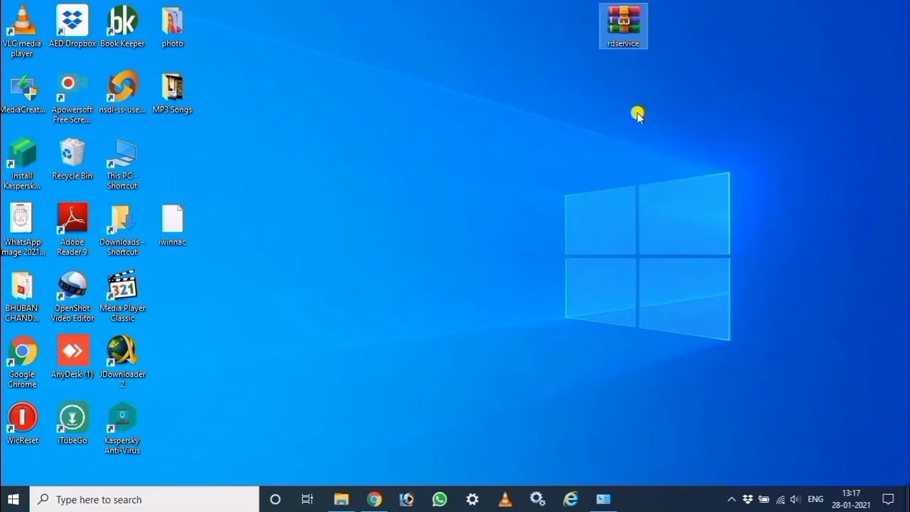
{"action": "left_click_drag", "start_coordinate": [605, 109], "coordinate": [554, 36]}
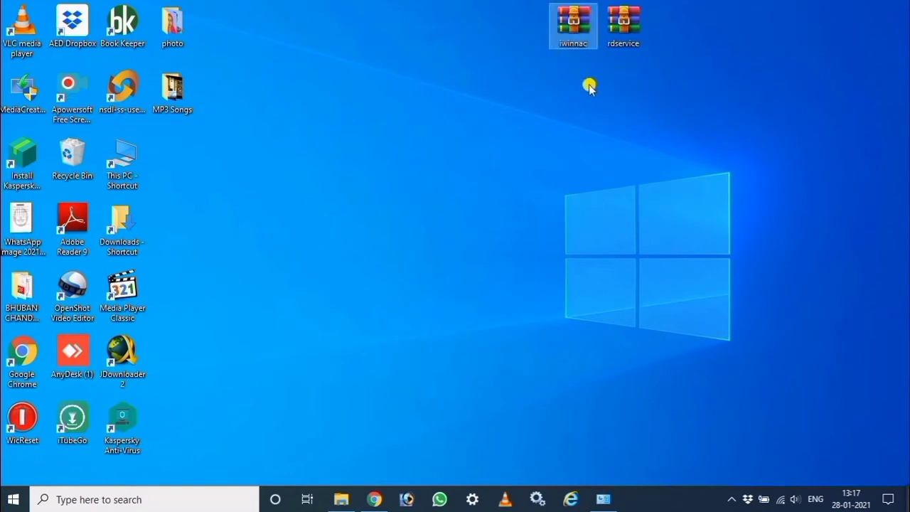
Extract the iwinnac and rdservice archives onto the desktop and delete both archives
{"action": "right_click", "coordinate": [578, 23]}
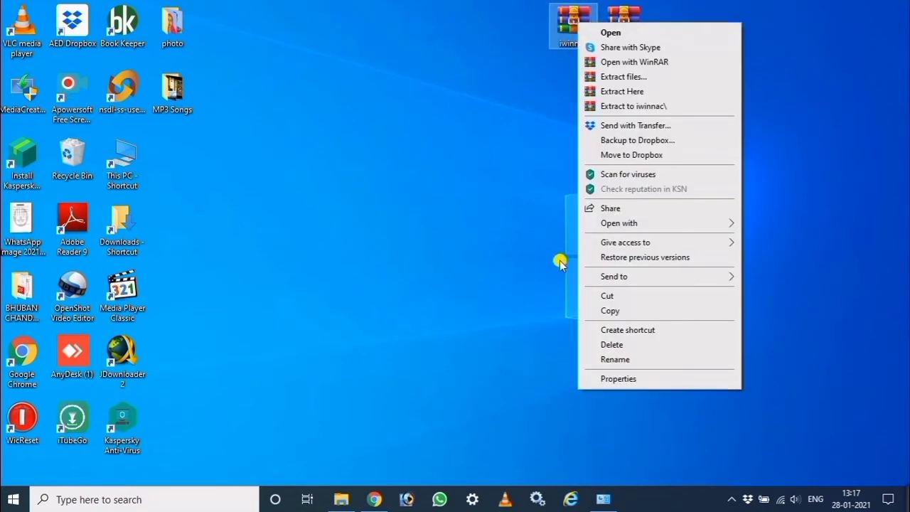
{"action": "mouse_move", "coordinate": [632, 227]}
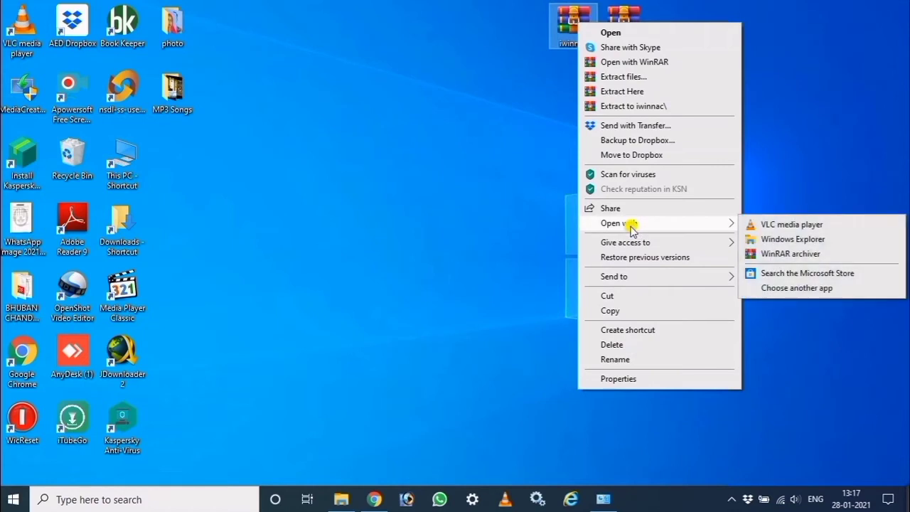
{"action": "left_click", "coordinate": [621, 92]}
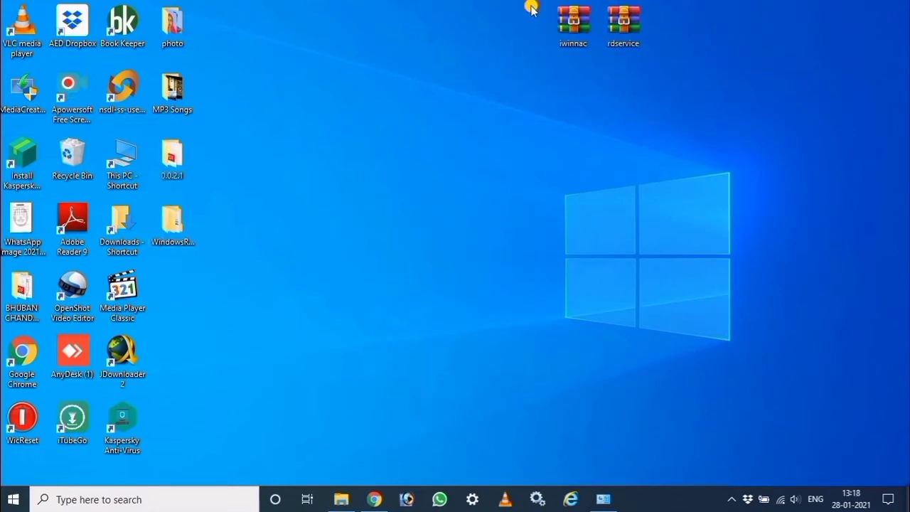
{"action": "left_click_drag", "start_coordinate": [530, 6], "coordinate": [652, 77]}
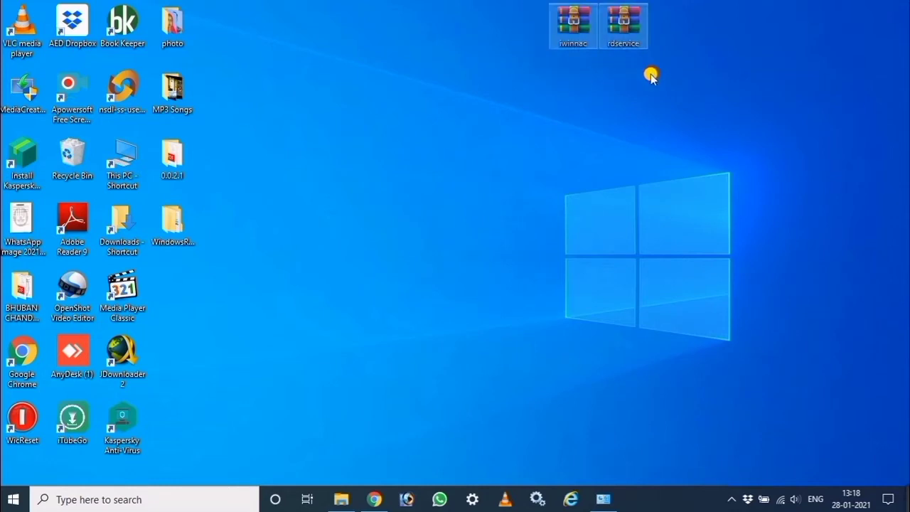
{"action": "right_click", "coordinate": [624, 32]}
{"action": "left_click", "coordinate": [676, 353]}
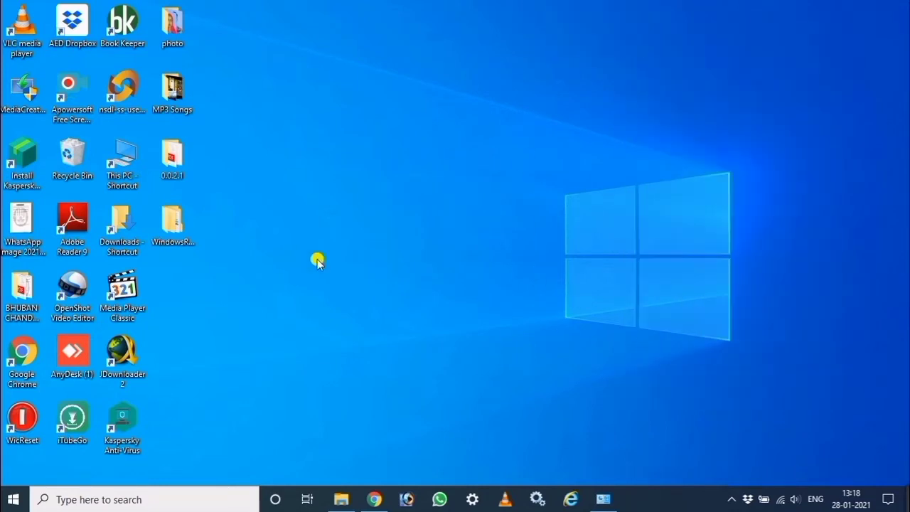
Move the extracted 0.0.2.1 and WindowsRDServiceV2.0.1.42 folders side by side into the empty area of the desktop
{"action": "left_click_drag", "start_coordinate": [187, 169], "coordinate": [429, 98]}
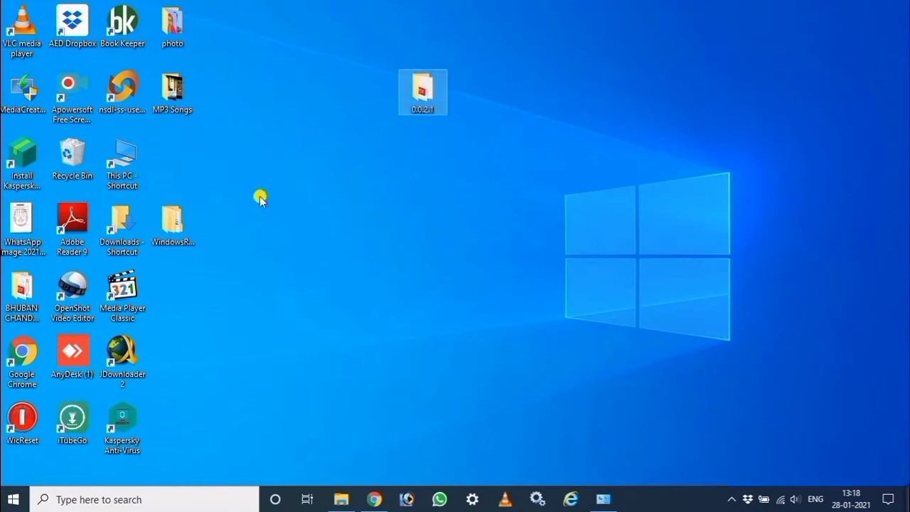
{"action": "left_click_drag", "start_coordinate": [173, 225], "coordinate": [486, 101]}
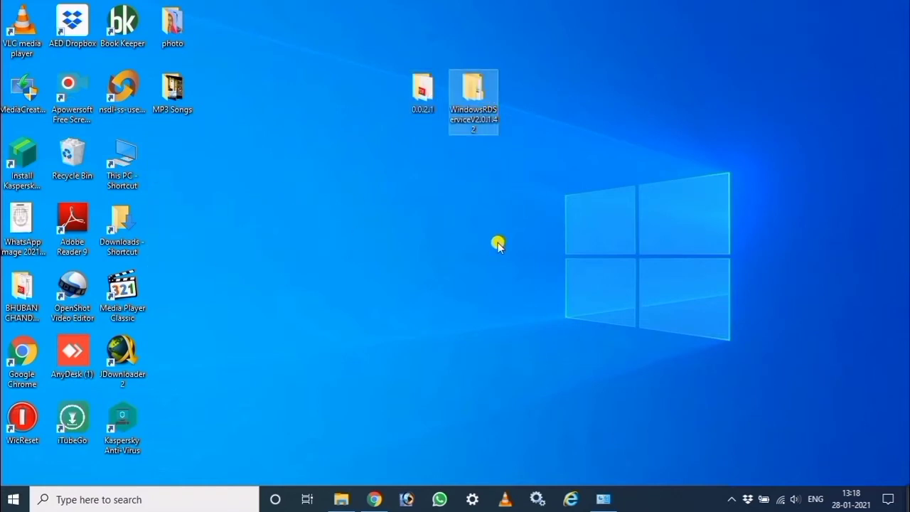
{"action": "left_click", "coordinate": [465, 234]}
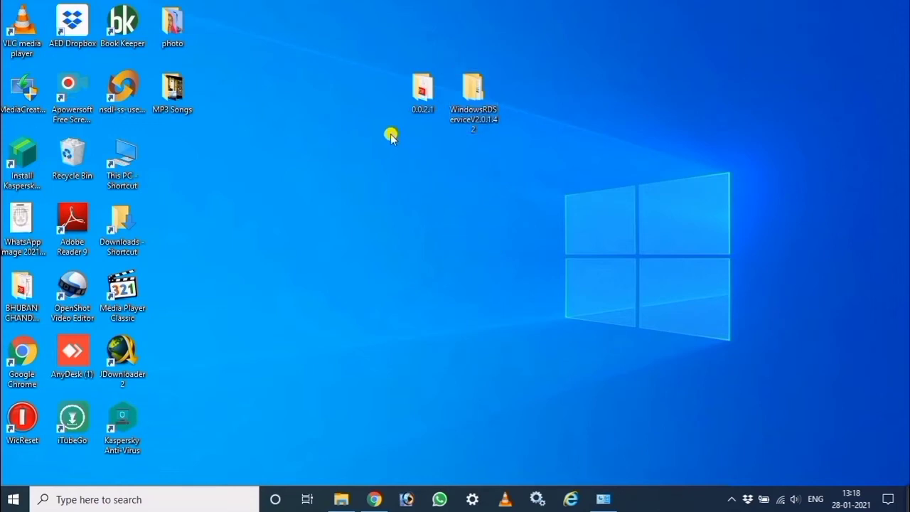
Copy the 0.0.2.1 folder from the desktop
{"action": "left_click", "coordinate": [417, 104]}
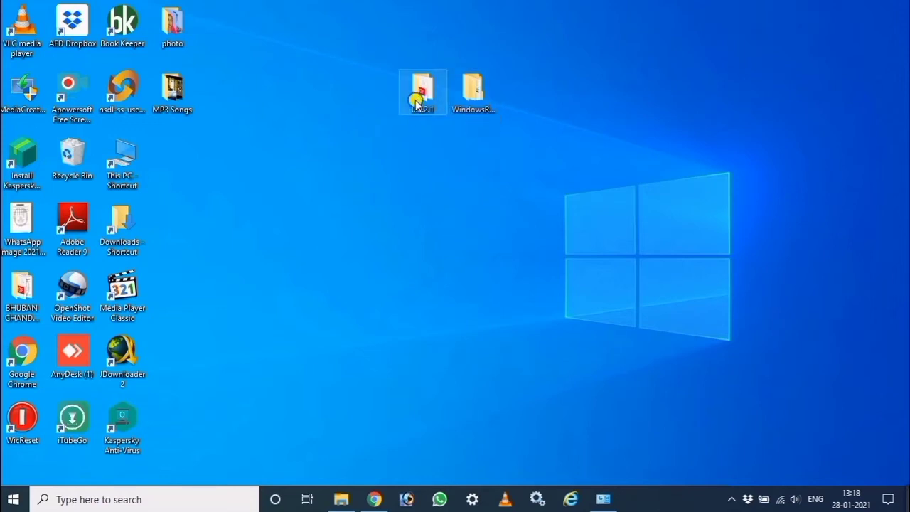
{"action": "right_click", "coordinate": [417, 104]}
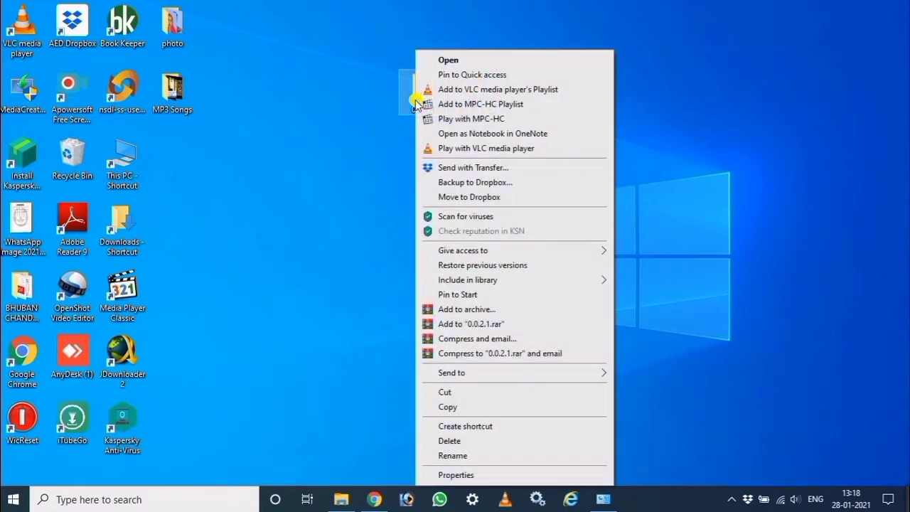
{"action": "left_click", "coordinate": [451, 408]}
Delete the older 0.0.2.1 folder from Local Disk (F:) in File Explorer and minimise the window
{"action": "left_click", "coordinate": [341, 499]}
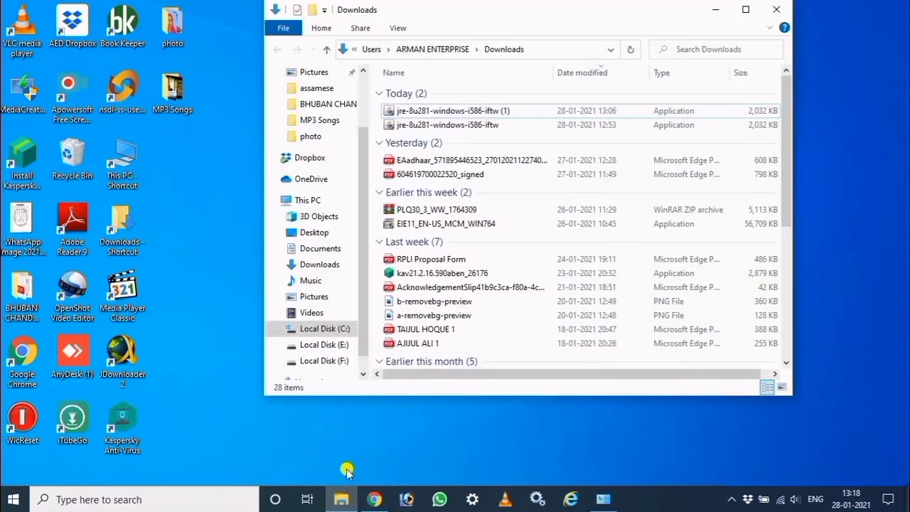
{"action": "left_click", "coordinate": [327, 346]}
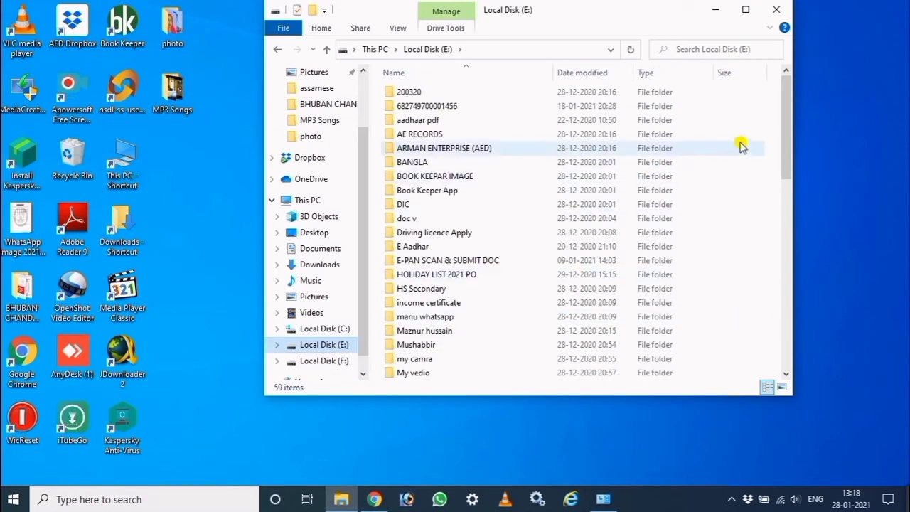
{"action": "left_click_drag", "start_coordinate": [788, 102], "coordinate": [761, 78]}
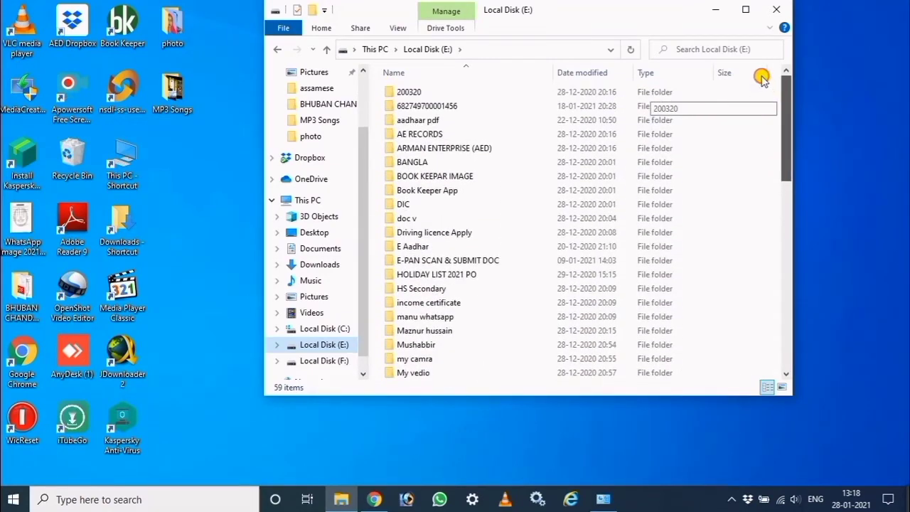
{"action": "left_click", "coordinate": [344, 361]}
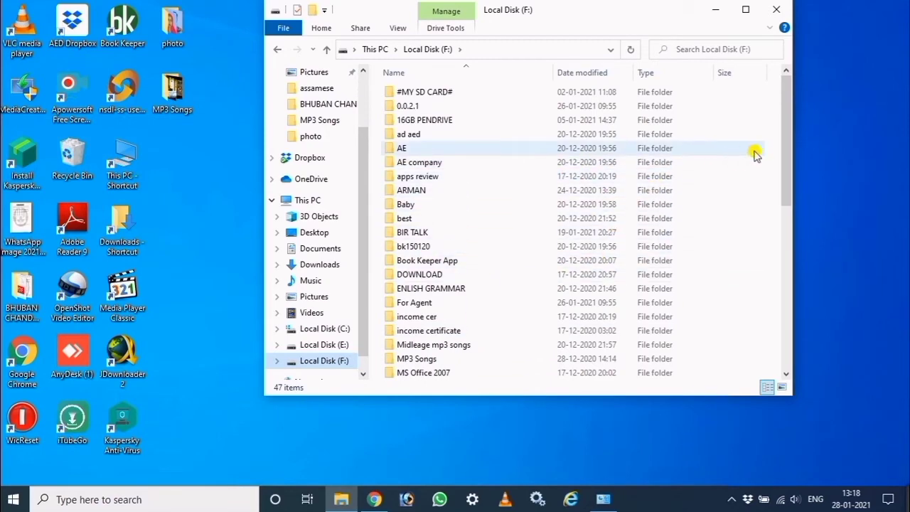
{"action": "right_click", "coordinate": [415, 106]}
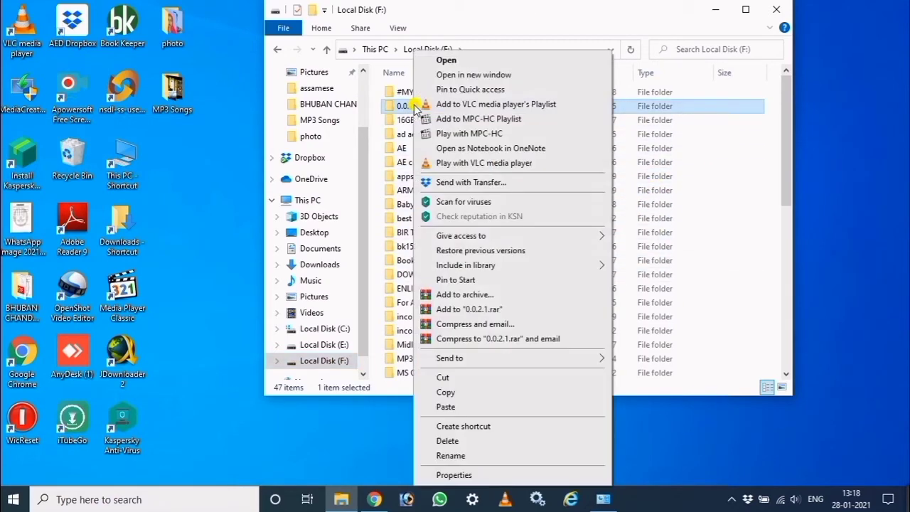
{"action": "left_click", "coordinate": [448, 441]}
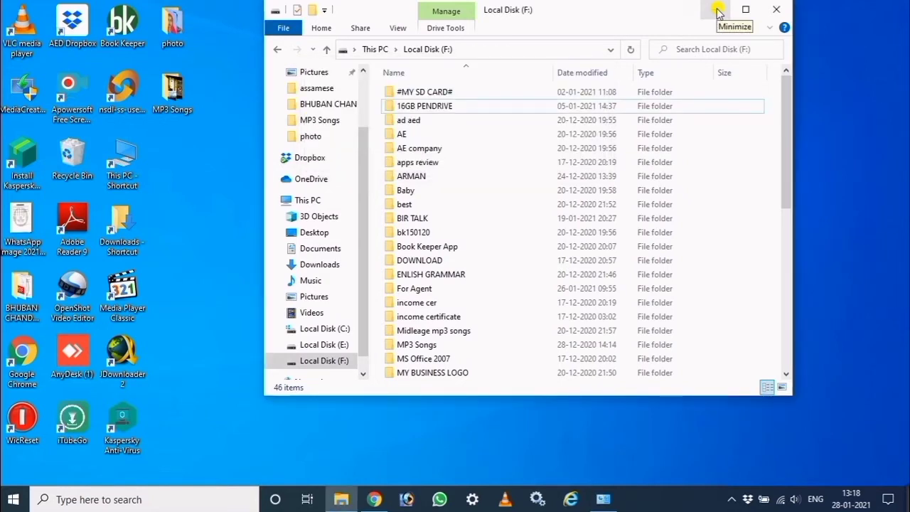
{"action": "left_click", "coordinate": [718, 11]}
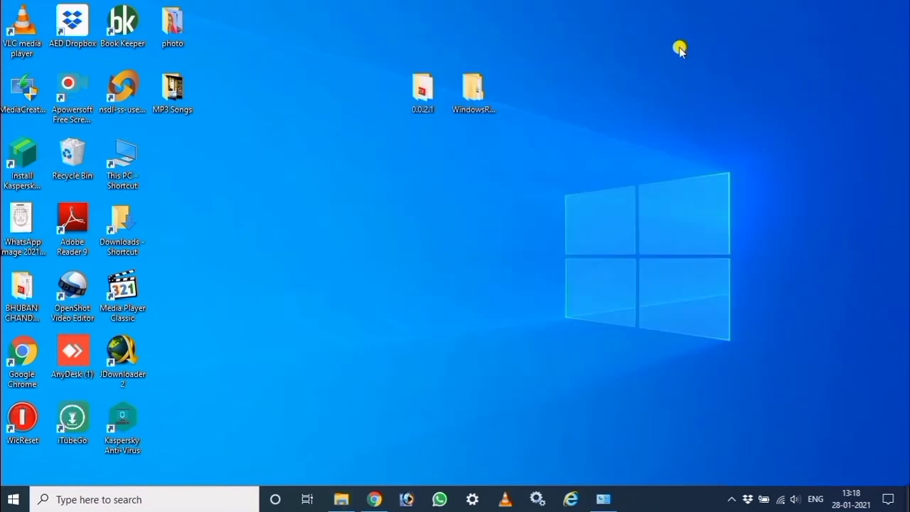
Copy the desktop's 0.0.2.1 folder into the root of Local Disk (F:) and minimise File Explorer
{"action": "right_click", "coordinate": [425, 105]}
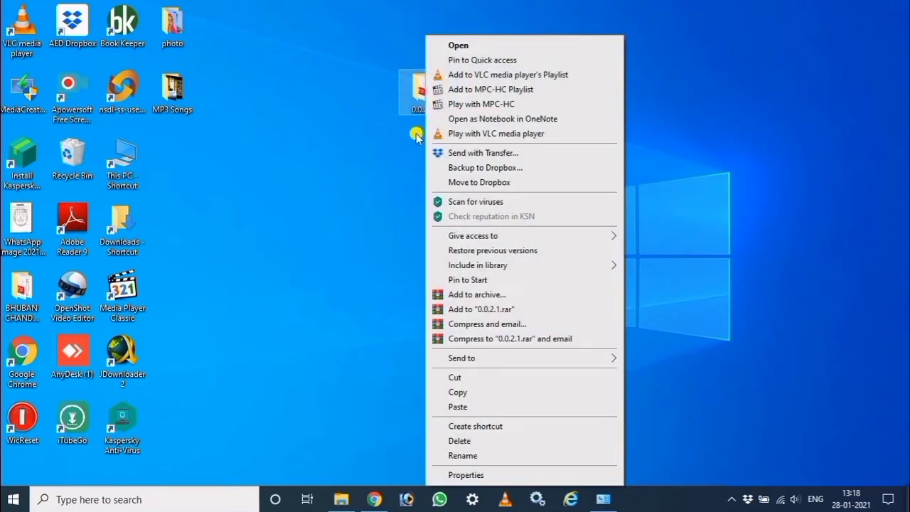
{"action": "left_click", "coordinate": [459, 393]}
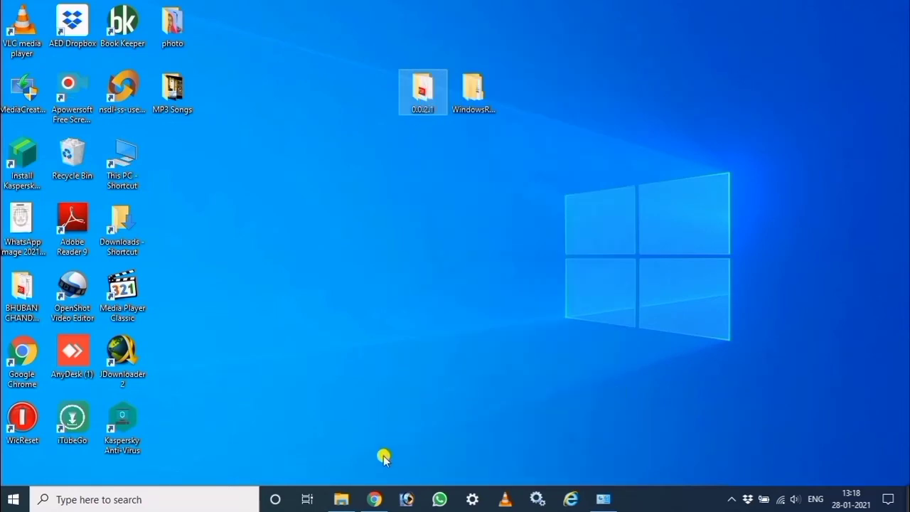
{"action": "left_click", "coordinate": [344, 500]}
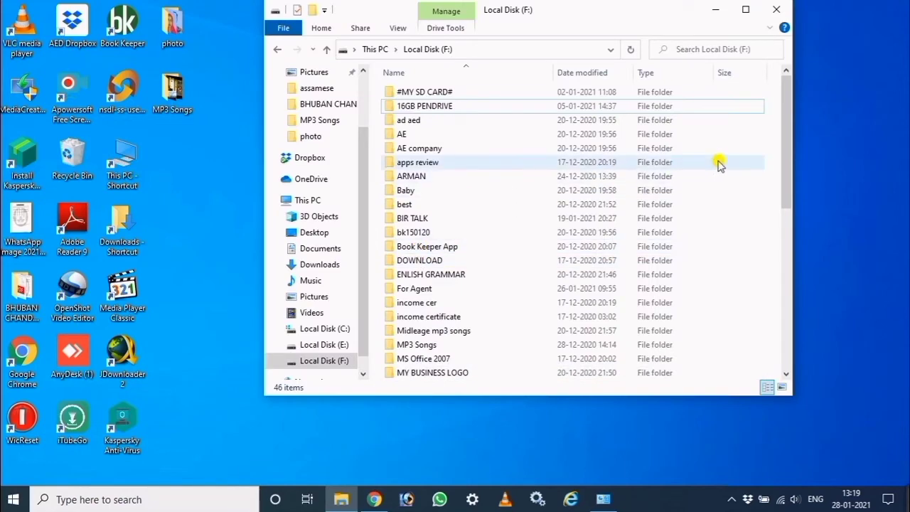
{"action": "right_click", "coordinate": [746, 158]}
{"action": "right_click", "coordinate": [706, 235]}
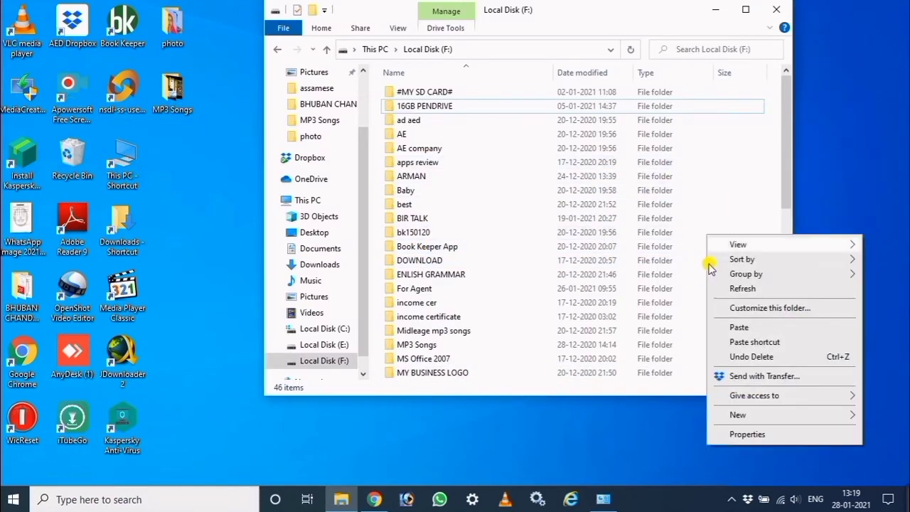
{"action": "left_click", "coordinate": [738, 327]}
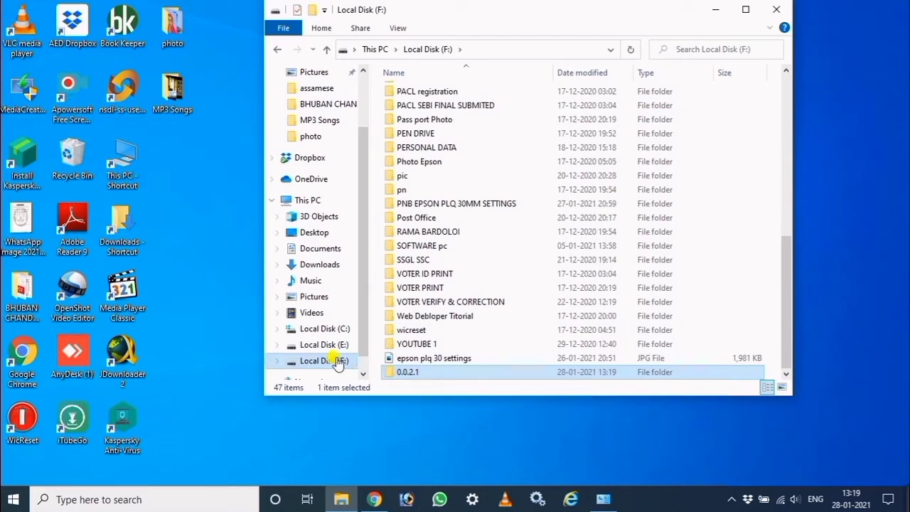
{"action": "left_click", "coordinate": [715, 10]}
Open Command Prompt, narrow its window and move it clear of the extracted desktop folders
{"action": "left_click", "coordinate": [110, 490]}
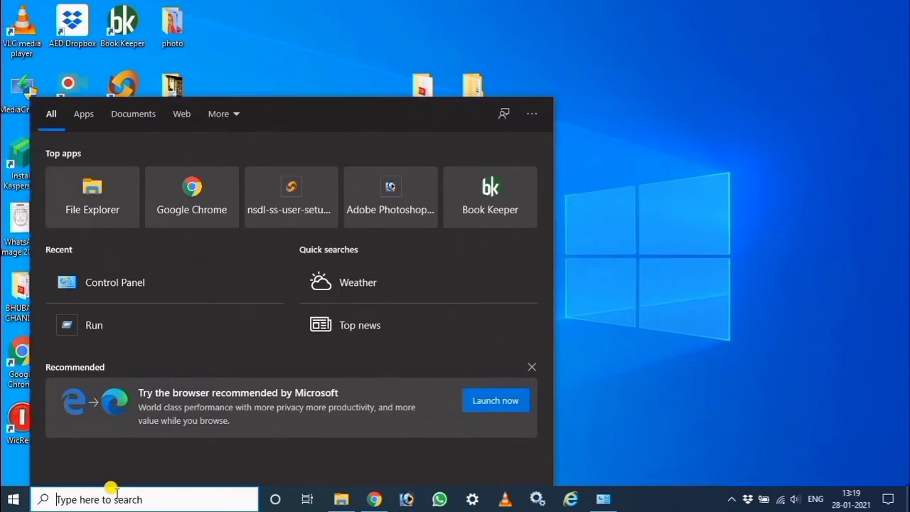
{"action": "type", "text": "r"}
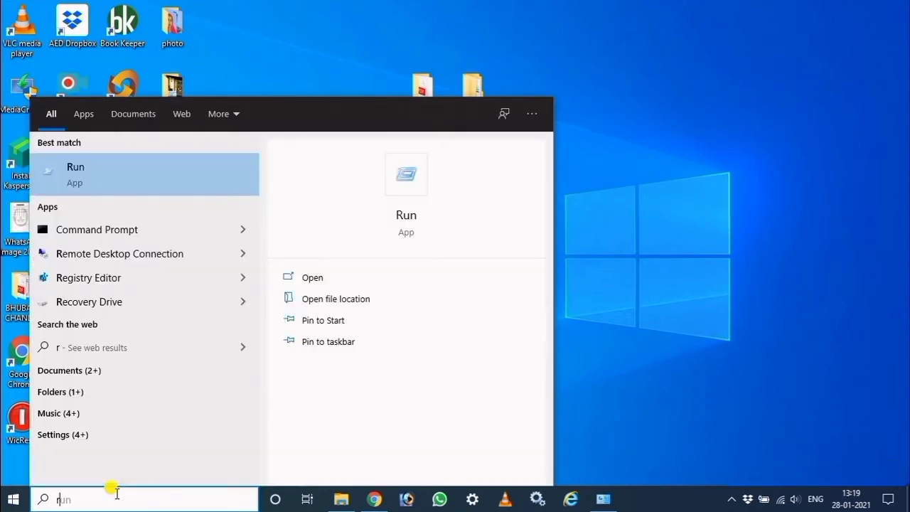
{"action": "left_click", "coordinate": [96, 231]}
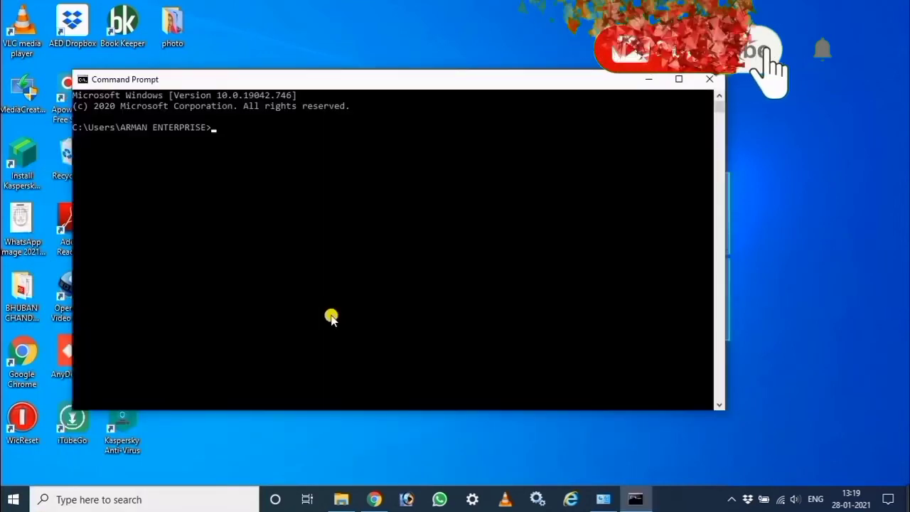
{"action": "left_click_drag", "start_coordinate": [311, 77], "coordinate": [401, 53]}
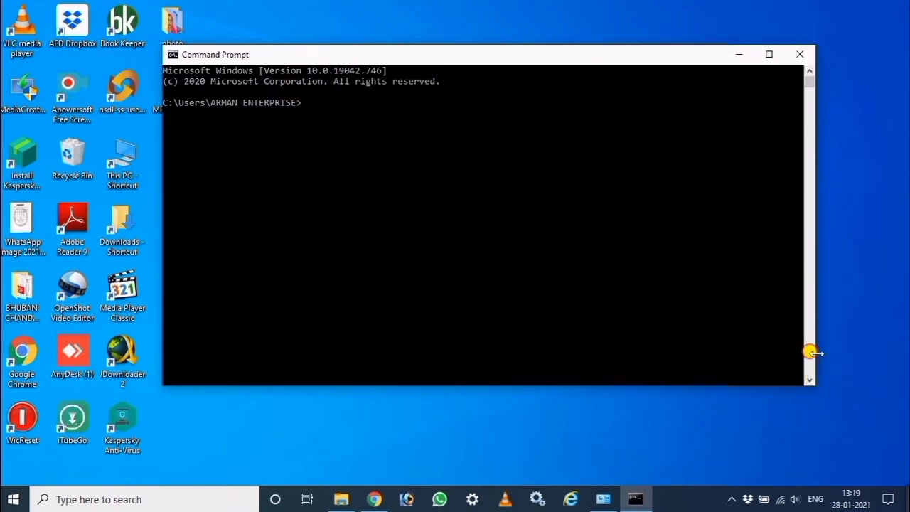
{"action": "left_click_drag", "start_coordinate": [815, 353], "coordinate": [647, 325]}
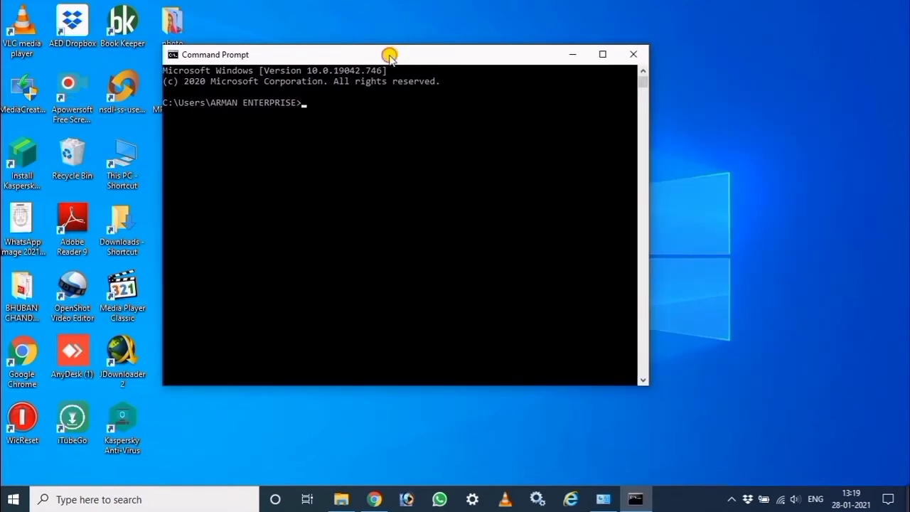
{"action": "left_click_drag", "start_coordinate": [389, 56], "coordinate": [588, 145]}
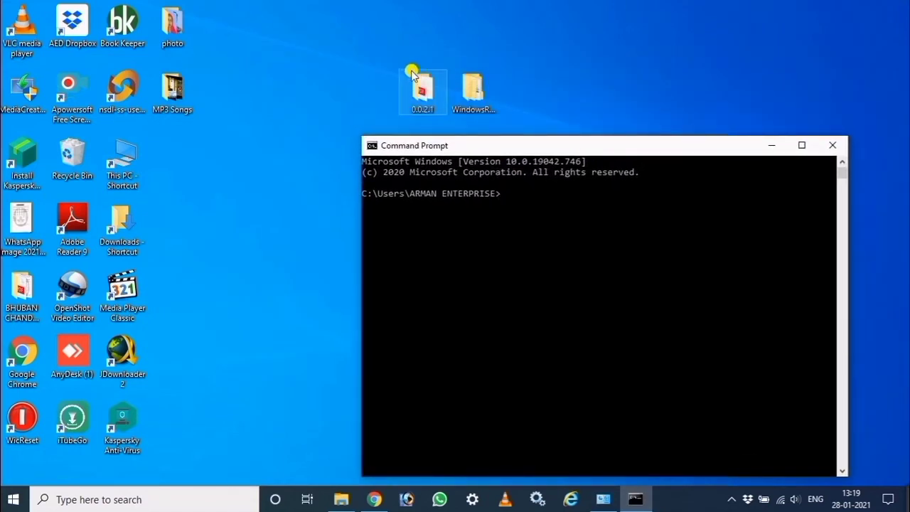
Place the 0.0.2.1 folder near the photo folder at the desktop's upper edge and move the Command Prompt window up
{"action": "left_click_drag", "start_coordinate": [413, 73], "coordinate": [256, 15]}
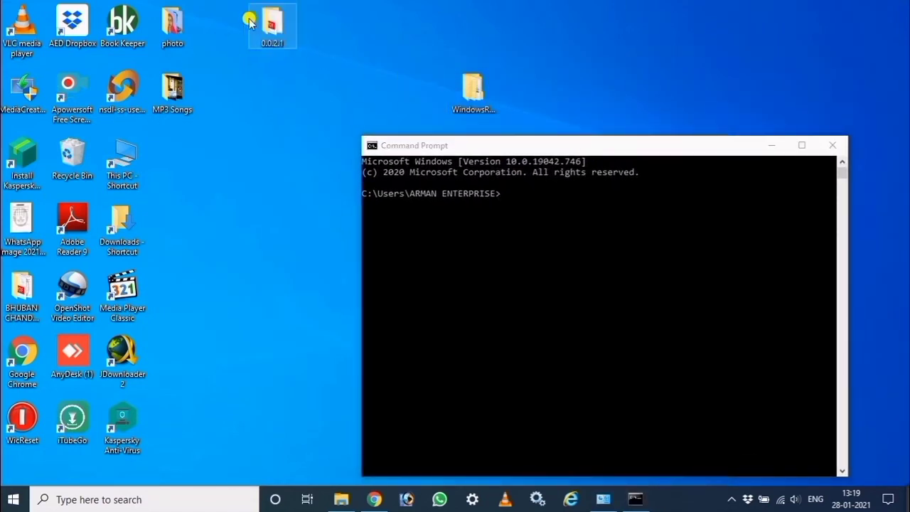
{"action": "left_click", "coordinate": [481, 143]}
{"action": "left_click_drag", "start_coordinate": [473, 142], "coordinate": [446, 15]}
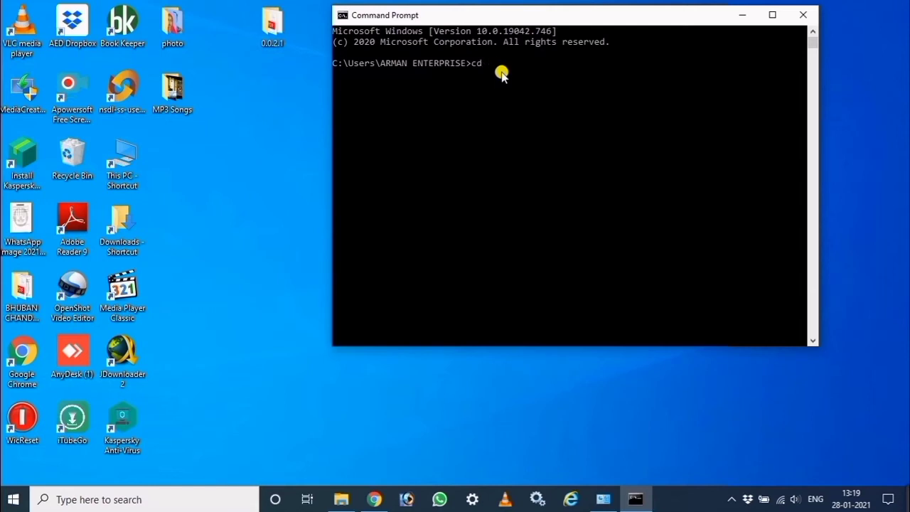
Check the drive holding the copied 0.0.2.1 folder in File Explorer, and run "cd F:" in Command Prompt
{"action": "left_click", "coordinate": [342, 499]}
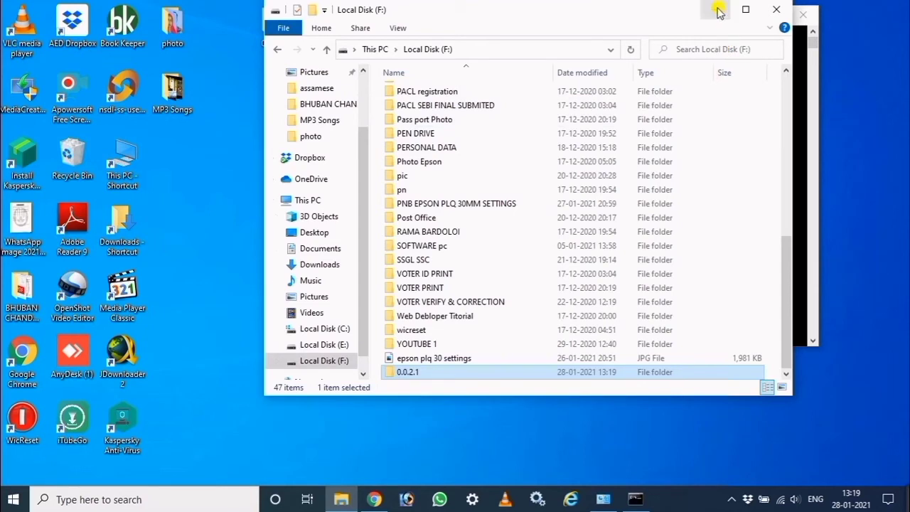
{"action": "left_click", "coordinate": [762, 231]}
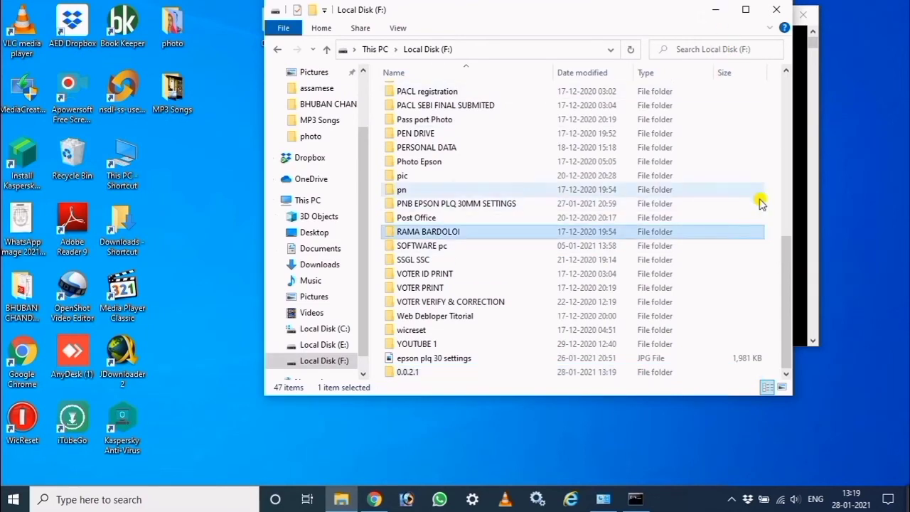
{"action": "left_click", "coordinate": [713, 8]}
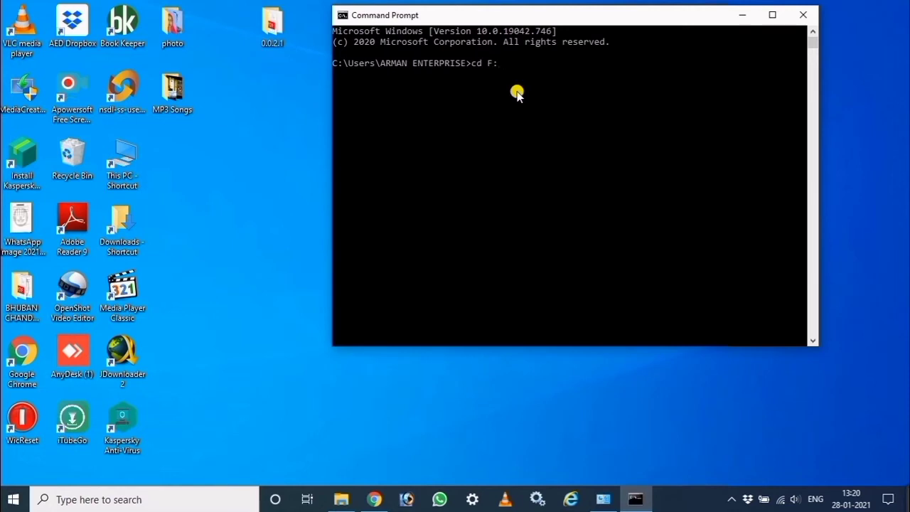
{"action": "left_click_drag", "start_coordinate": [501, 16], "coordinate": [503, 52]}
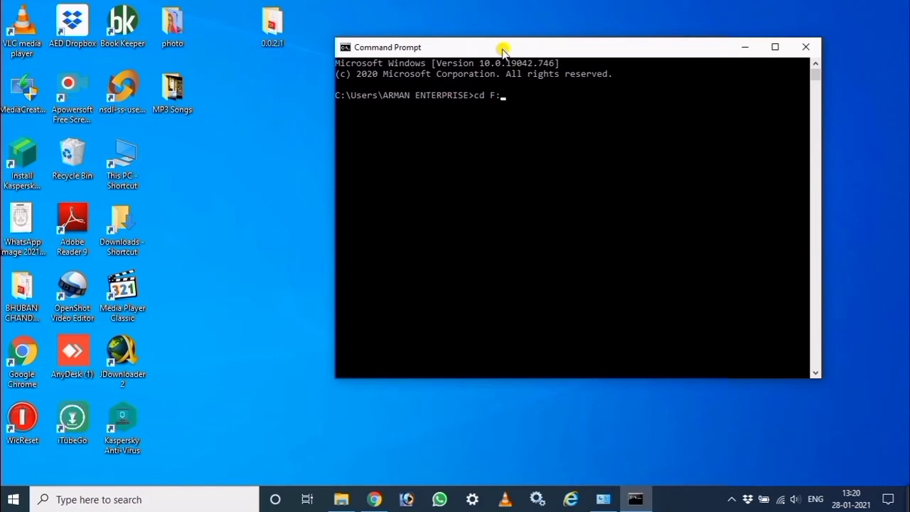
{"action": "key", "text": "Return"}
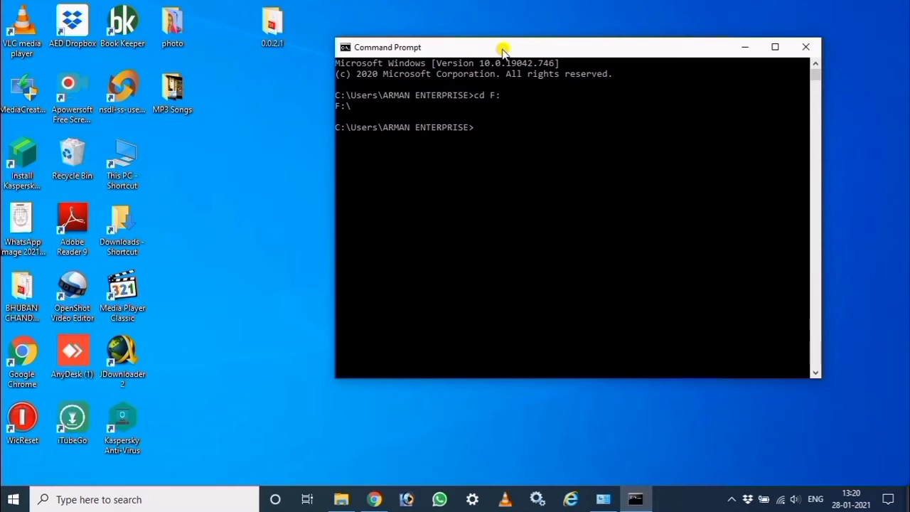
Change the Command Prompt directory with "cd F:\0.0.2.1", checking the folder name on Local Disk (F:), and switch to drive F:
{"action": "type", "text": "cd F"}
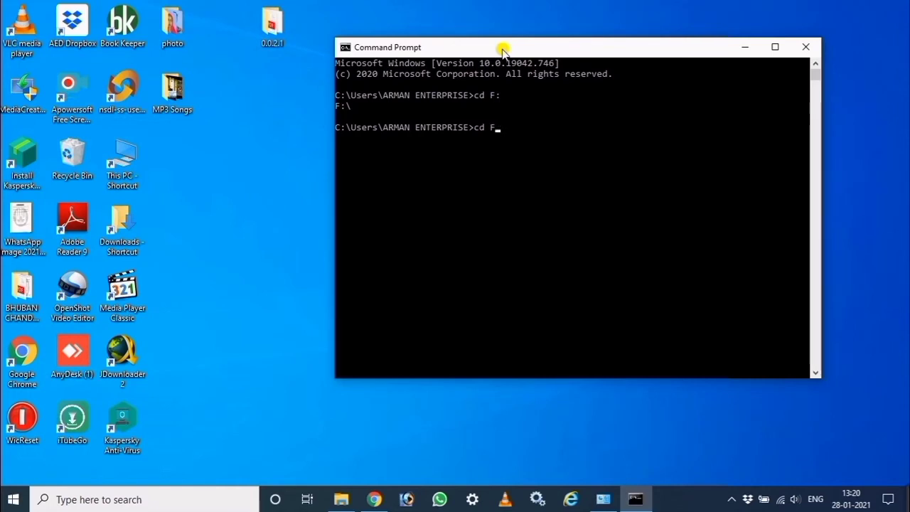
{"action": "type", "text": ":\\0.0"}
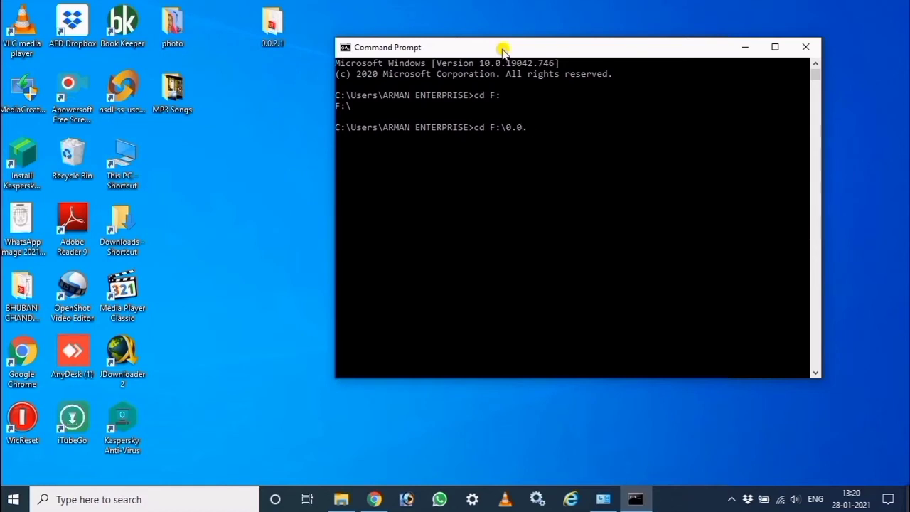
{"action": "type", "text": ".1"}
{"action": "left_click", "coordinate": [341, 499]}
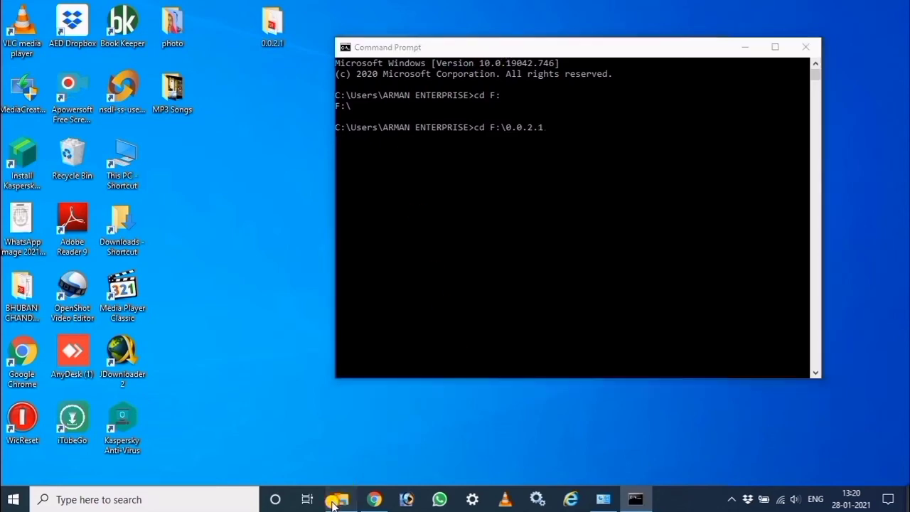
{"action": "left_click_drag", "start_coordinate": [519, 17], "coordinate": [304, 2]}
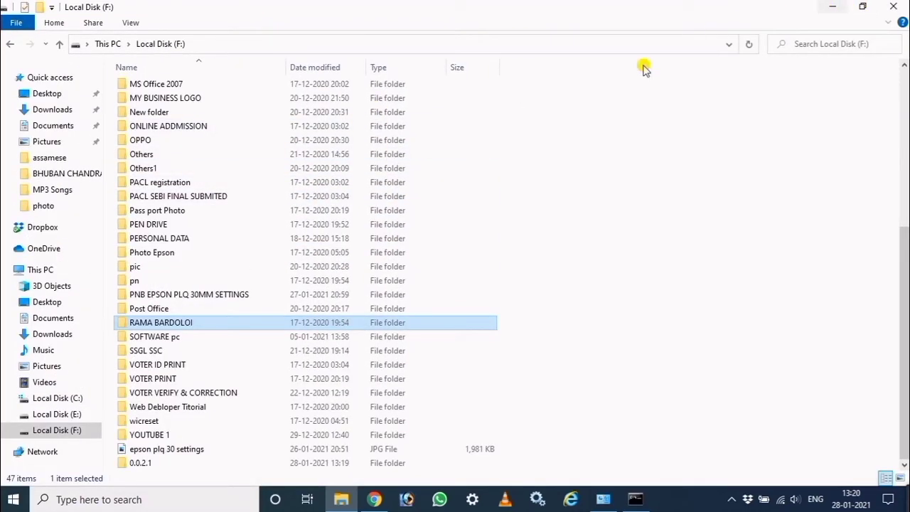
{"action": "left_click", "coordinate": [832, 8]}
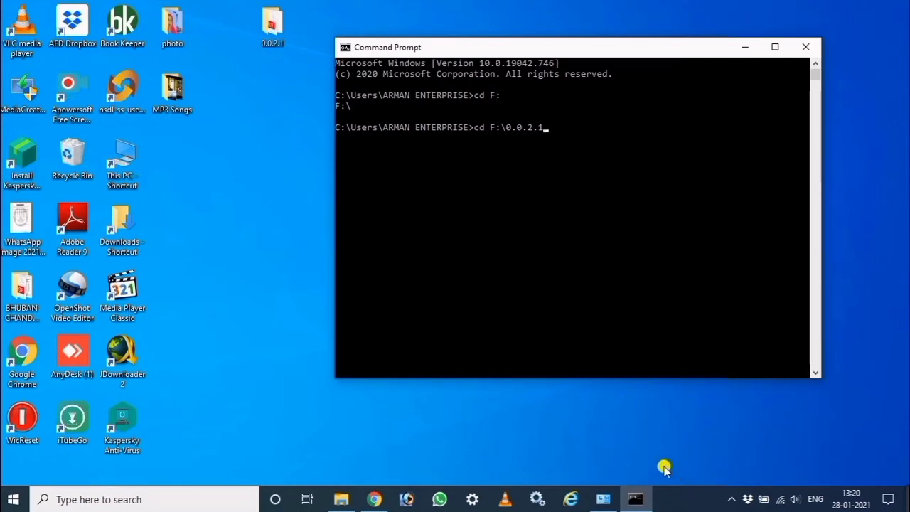
{"action": "key", "text": "Return"}
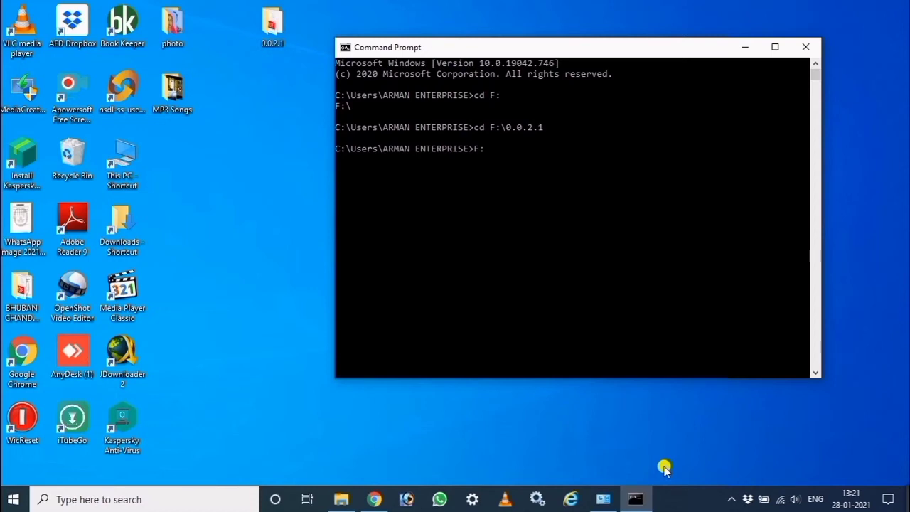
{"action": "key", "text": "Return"}
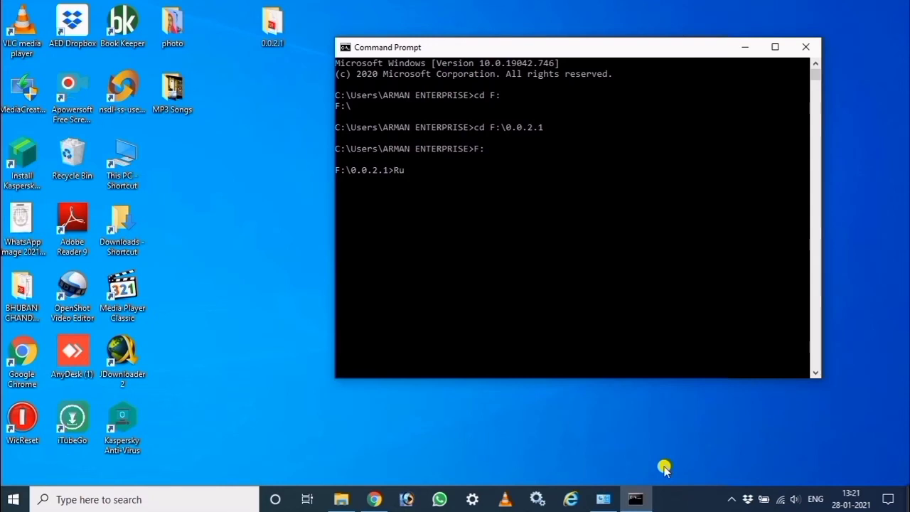
Run Run.bat from F:\0.0.2.1, continue through all its pauses and maximise the window to read the output
{"action": "type", "text": "n.bat"}
{"action": "key", "text": "Return"}
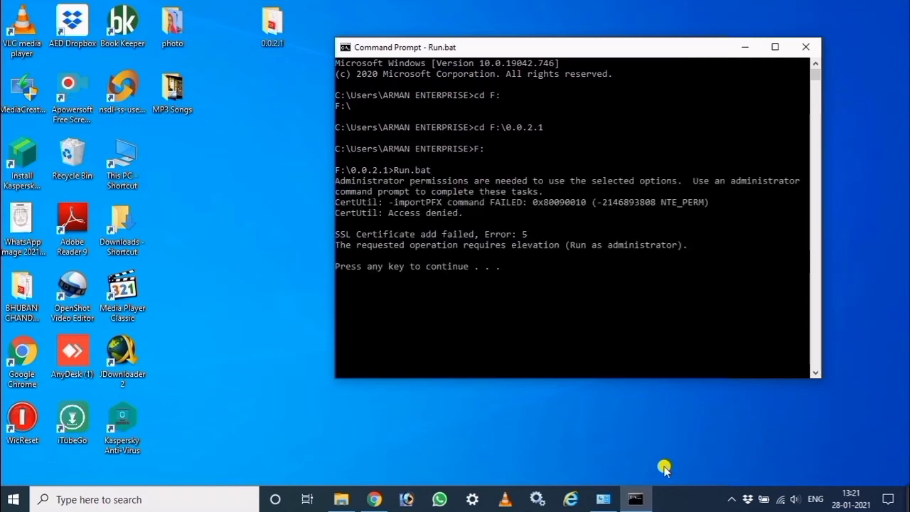
{"action": "key", "text": "Return"}
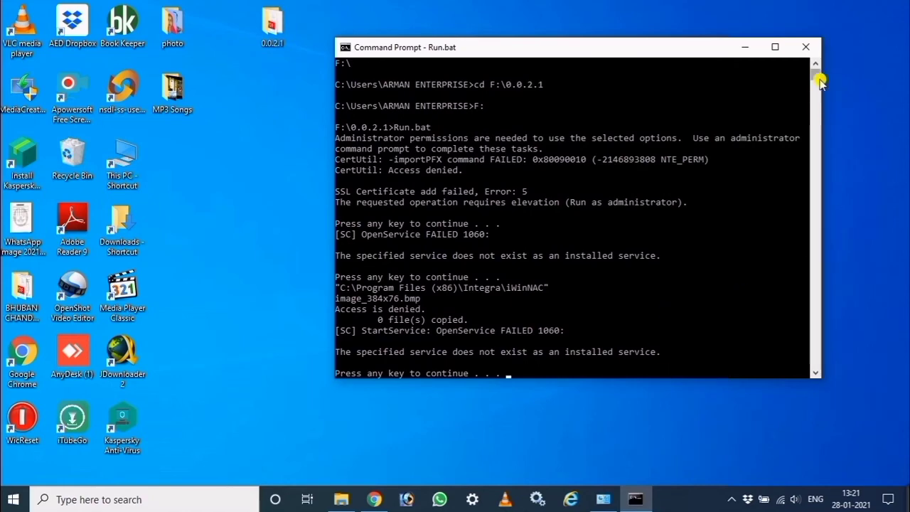
{"action": "mouse_move", "coordinate": [816, 74]}
{"action": "left_mouse_down"}
{"action": "mouse_move", "coordinate": [820, 90]}
{"action": "mouse_move", "coordinate": [812, 57]}
{"action": "left_mouse_up"}
{"action": "left_click", "coordinate": [775, 47]}
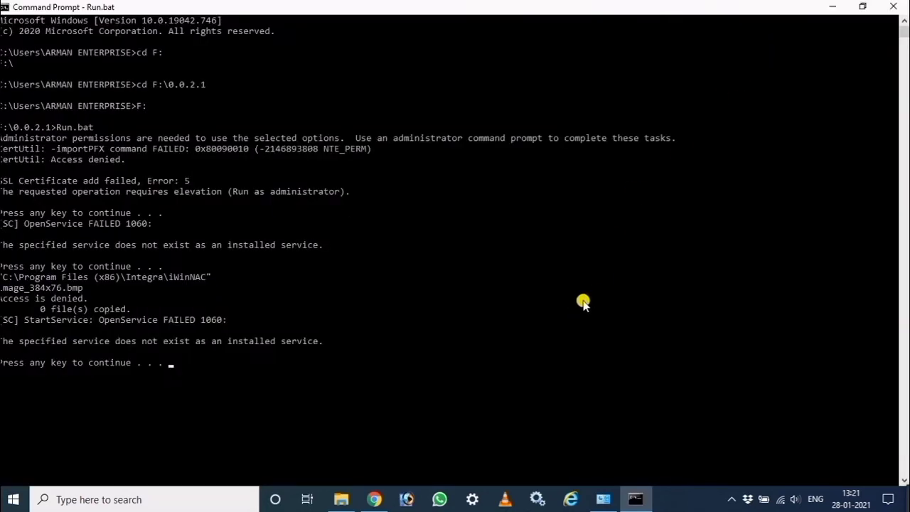
{"action": "key", "text": "Return"}
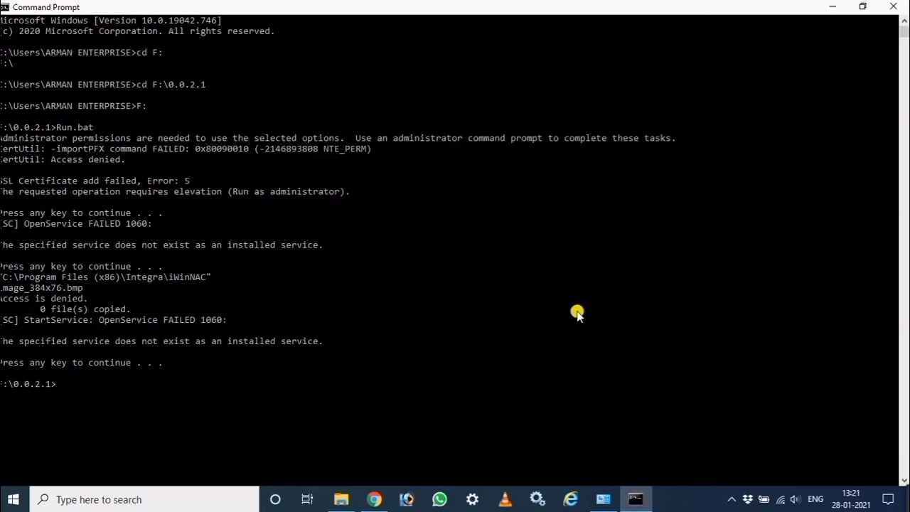
{"action": "key", "text": "Return"}
{"action": "key", "text": "super+Down"}
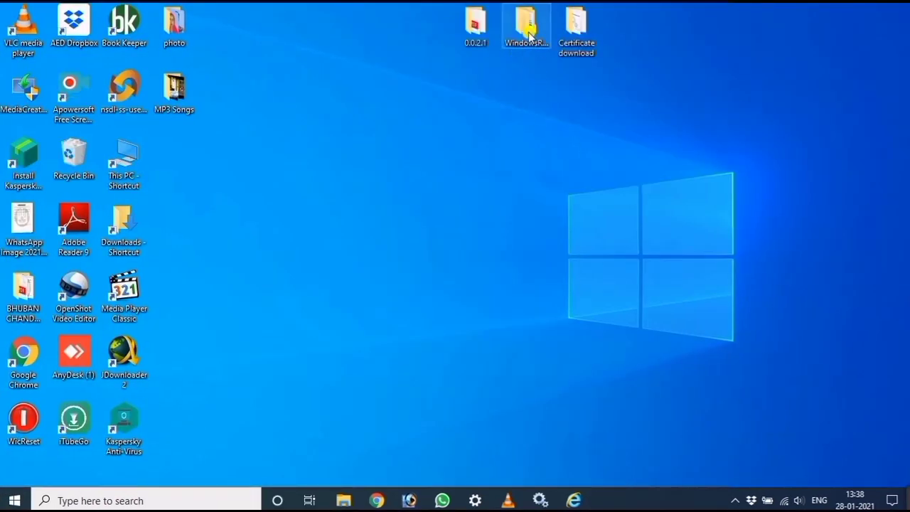
Install PNBBankSelfSignedRD 2.0.1.42 from the Branch Location folder inside the desktop's WindowsRDServiceV2.0.1.42 folder
{"action": "left_click", "coordinate": [528, 34]}
{"action": "double_click", "coordinate": [528, 35]}
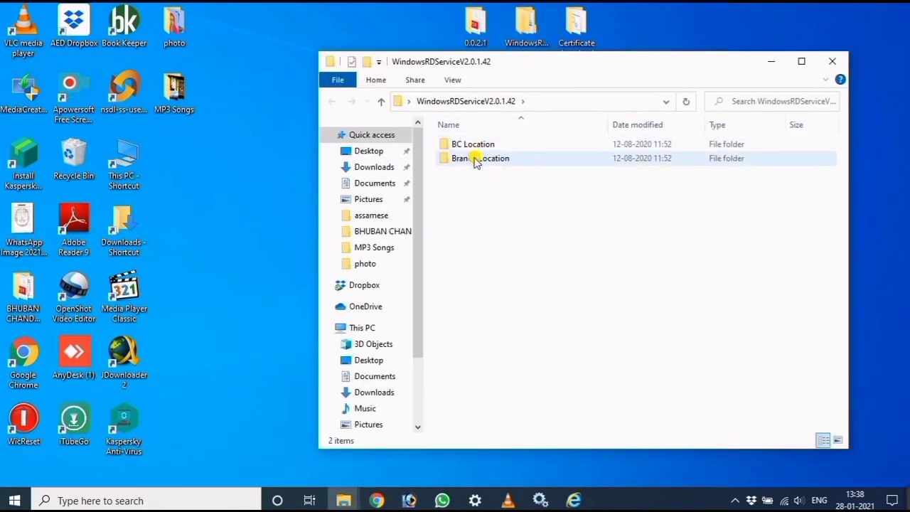
{"action": "double_click", "coordinate": [476, 159]}
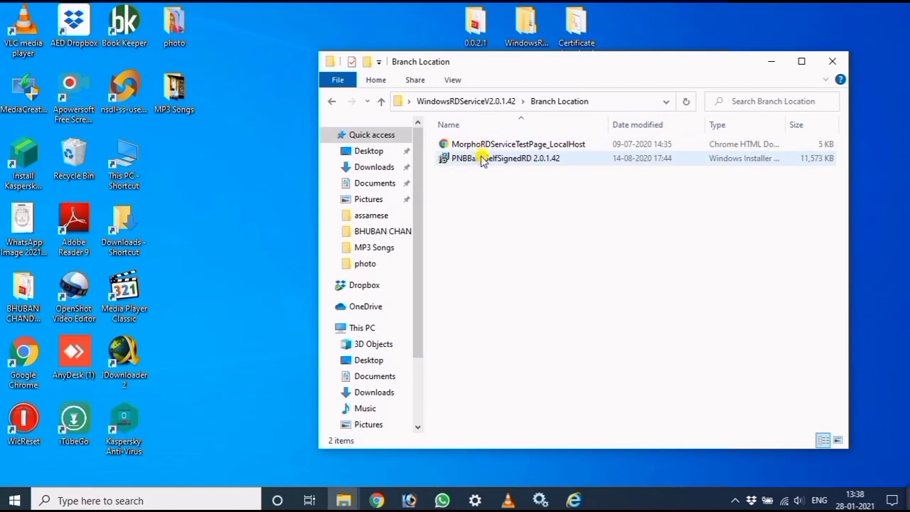
{"action": "left_click", "coordinate": [481, 159]}
{"action": "right_click", "coordinate": [481, 158]}
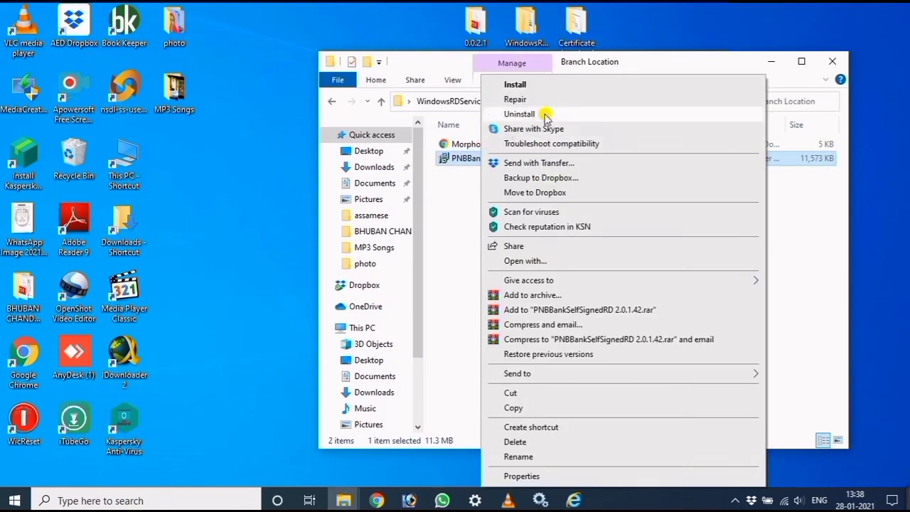
{"action": "left_click", "coordinate": [535, 86]}
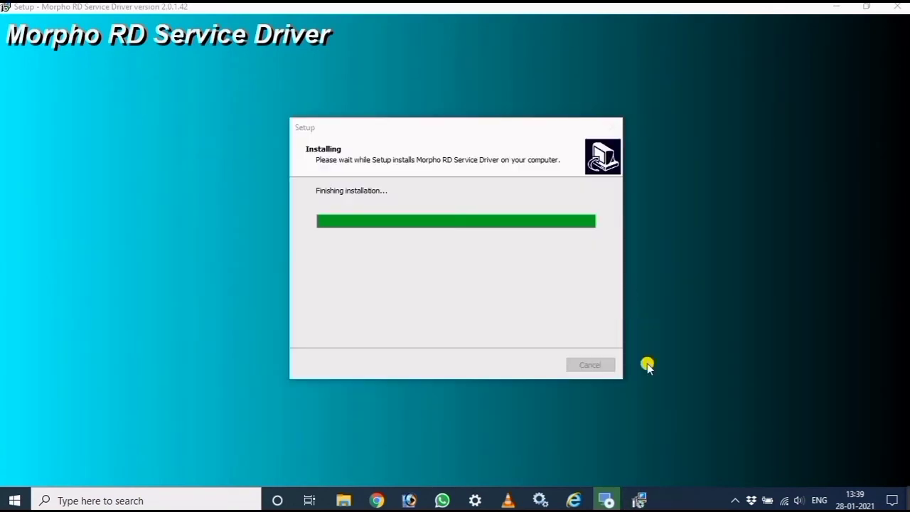
Acknowledge the Morpho RD telemetry result and finish the driver setup with the option to restart the computer later
{"action": "left_click", "coordinate": [608, 499]}
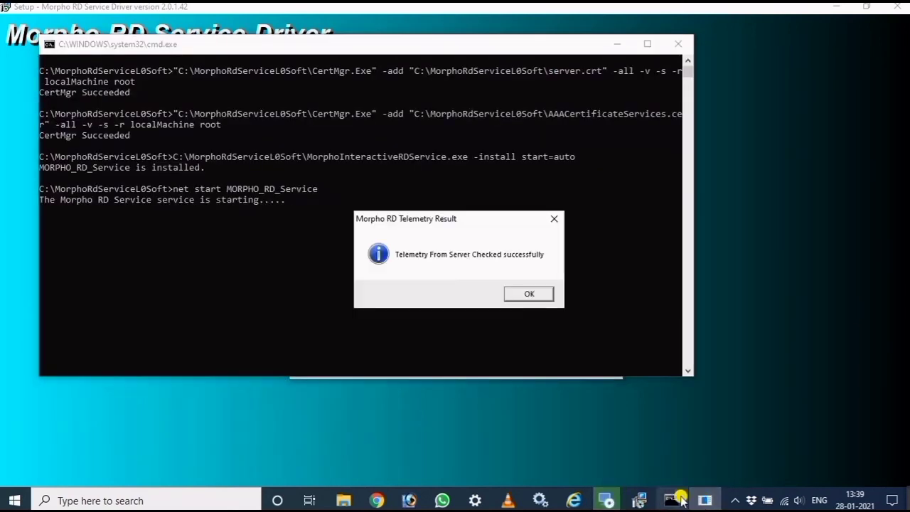
{"action": "left_click", "coordinate": [533, 289]}
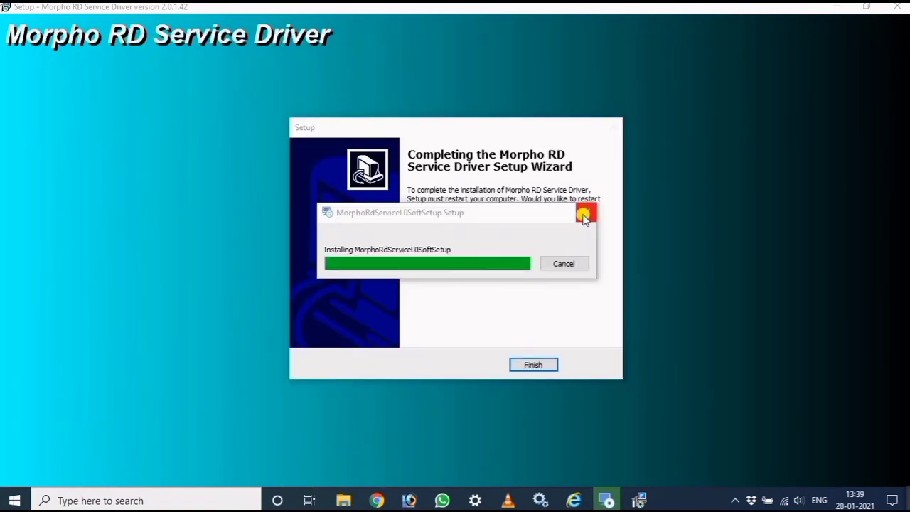
{"action": "left_click_drag", "start_coordinate": [528, 215], "coordinate": [297, 182]}
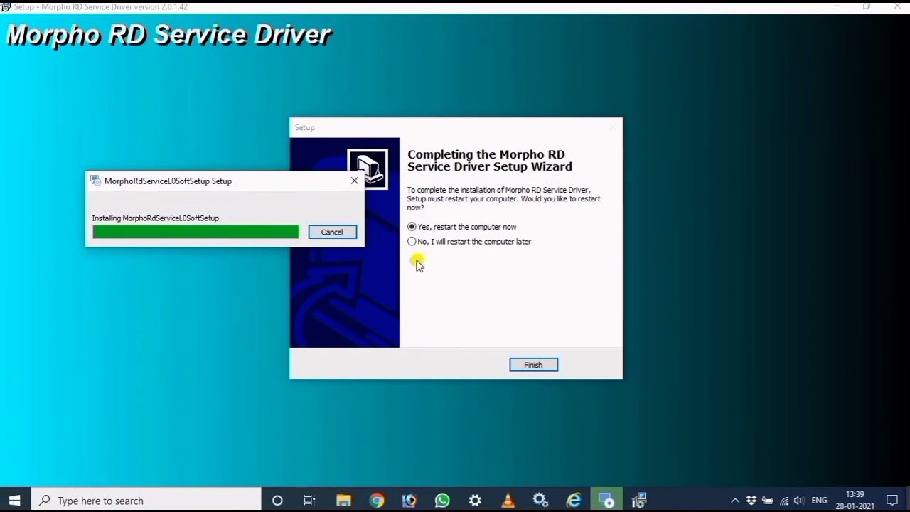
{"action": "left_click", "coordinate": [440, 244]}
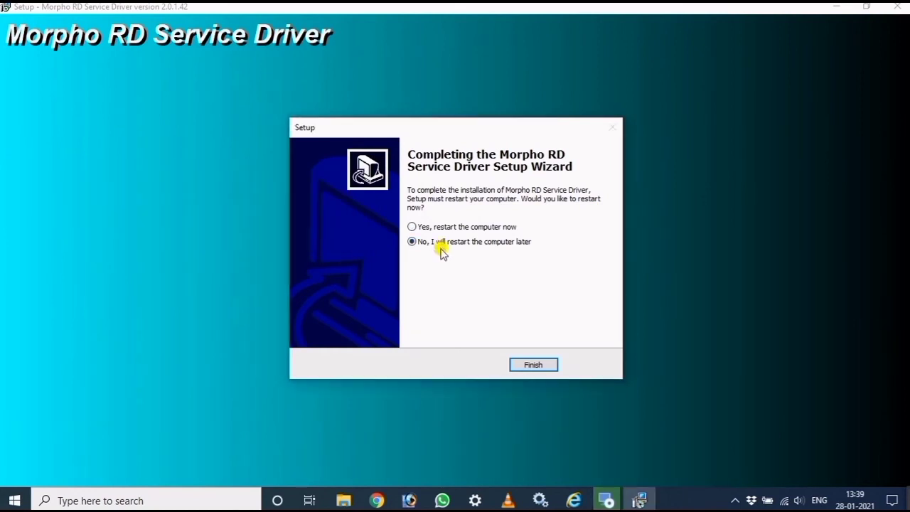
{"action": "left_click", "coordinate": [640, 500]}
{"action": "mouse_move", "coordinate": [604, 500]}
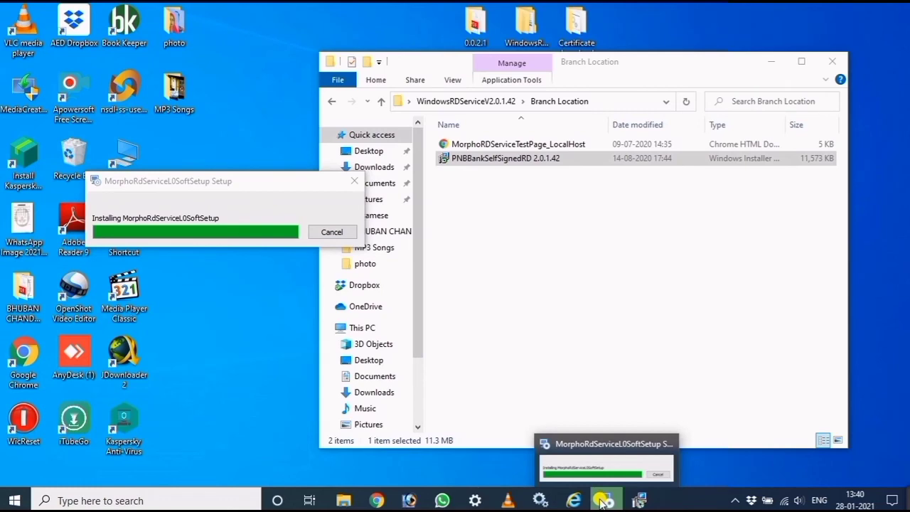
Minimise the Branch Location folder window and refresh the desktop
{"action": "left_click", "coordinate": [772, 63]}
{"action": "right_click", "coordinate": [580, 155]}
{"action": "left_click", "coordinate": [605, 193]}
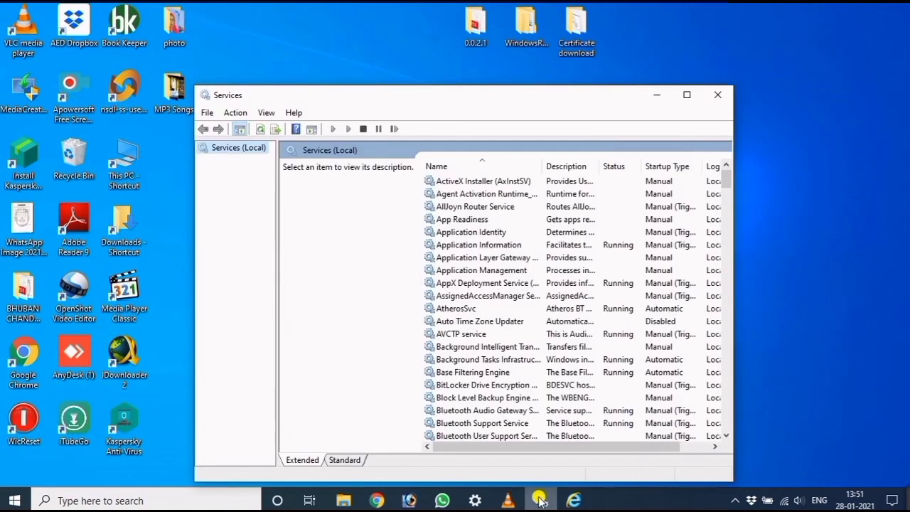
Find Integra WinNAC in the Services list, start the service and restart it
{"action": "left_click", "coordinate": [484, 220]}
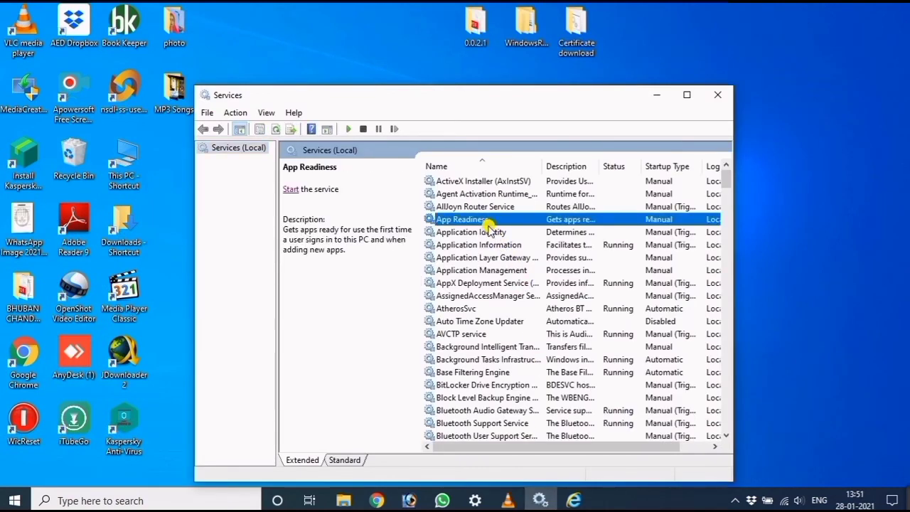
{"action": "key", "text": "i"}
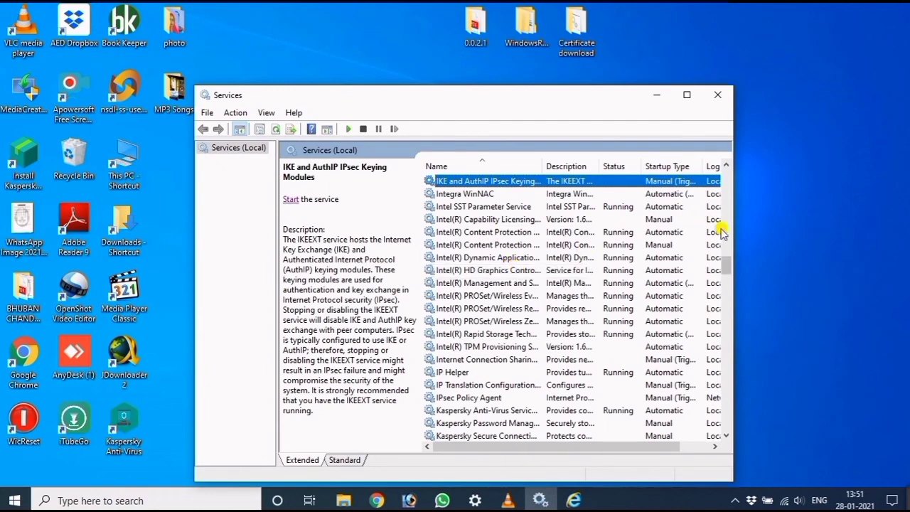
{"action": "scroll", "coordinate": [726, 258], "scroll_direction": "up", "scroll_amount": 3}
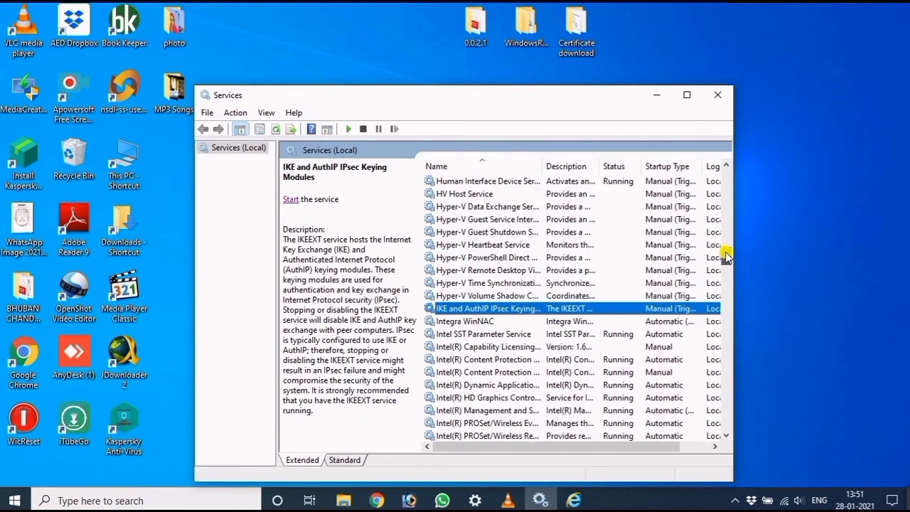
{"action": "left_click_drag", "start_coordinate": [725, 257], "coordinate": [463, 183]}
{"action": "left_click", "coordinate": [459, 194]}
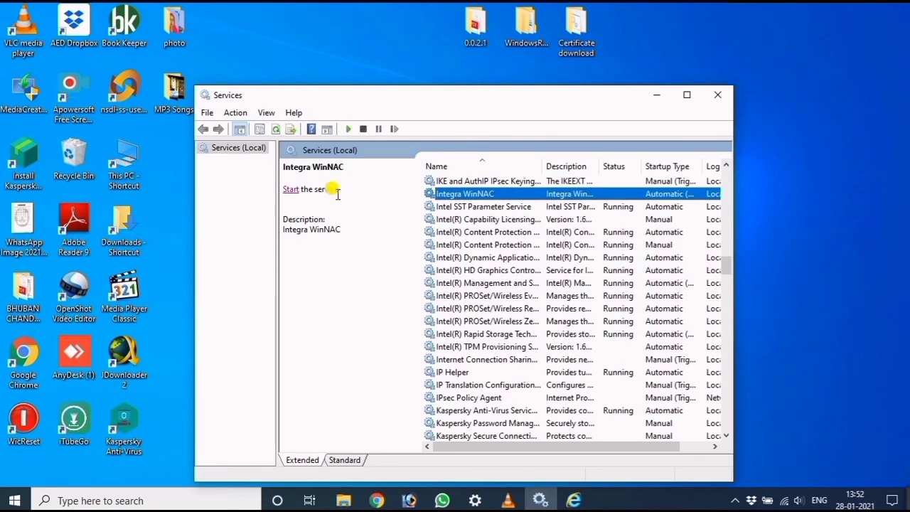
{"action": "left_click", "coordinate": [291, 189]}
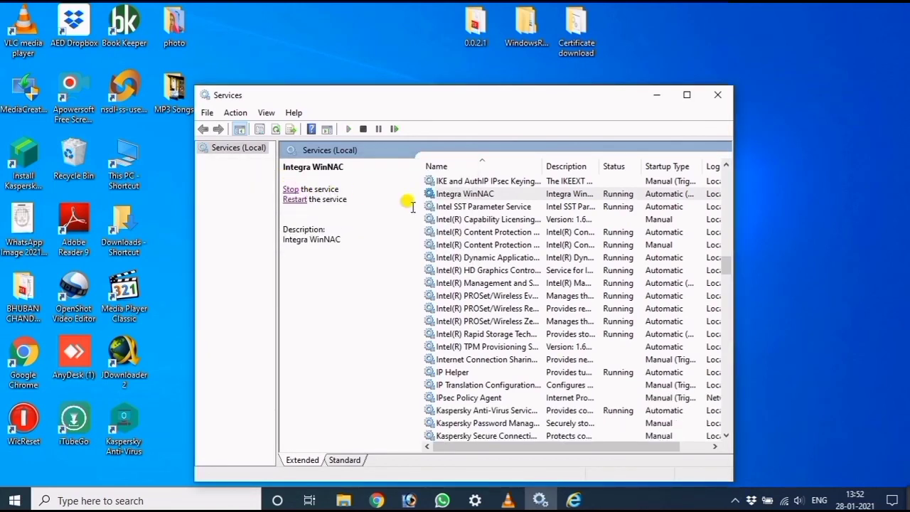
{"action": "left_click", "coordinate": [298, 200]}
Switch to the Agent Login page in Internet Explorer and refresh it to recheck the iWinNAC and RD Service prerequisites
{"action": "mouse_move", "coordinate": [577, 503]}
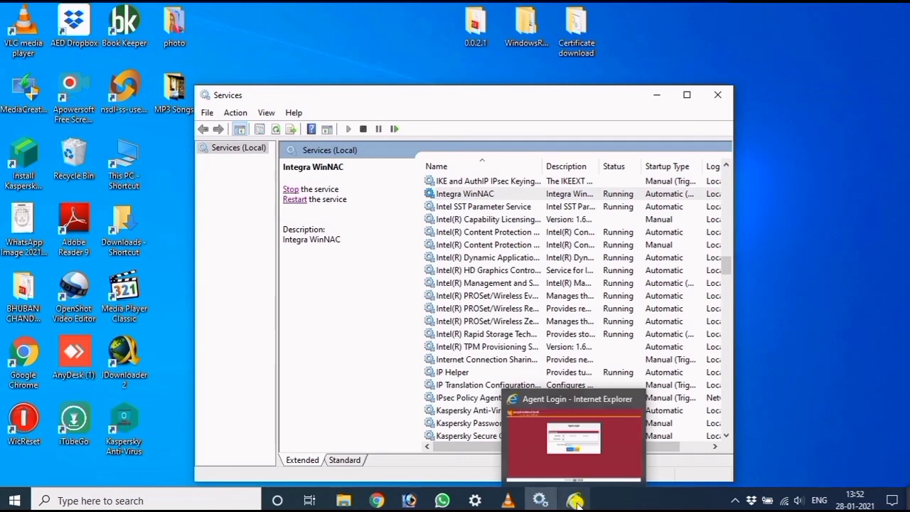
{"action": "left_click", "coordinate": [574, 405]}
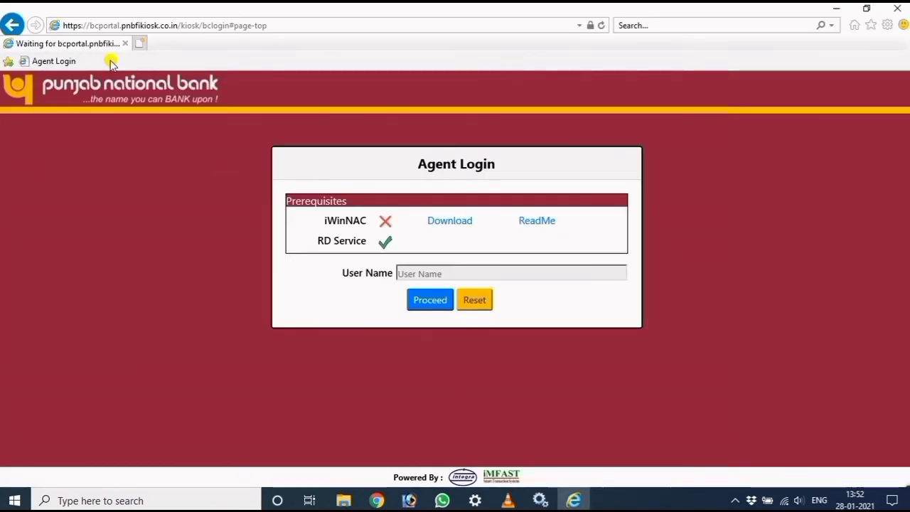
{"action": "left_click", "coordinate": [601, 25]}
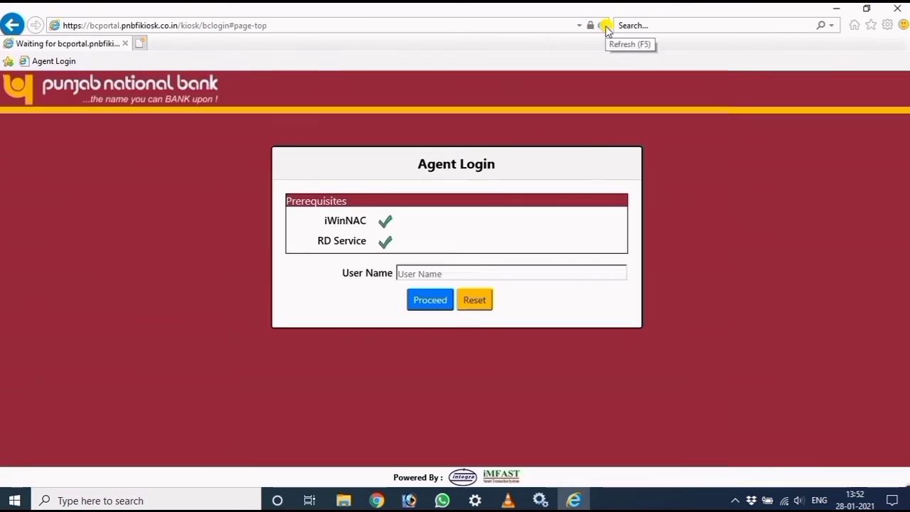
Enter the agent's user name on the Agent Login page and proceed to the sign-in form
{"action": "left_click", "coordinate": [441, 272]}
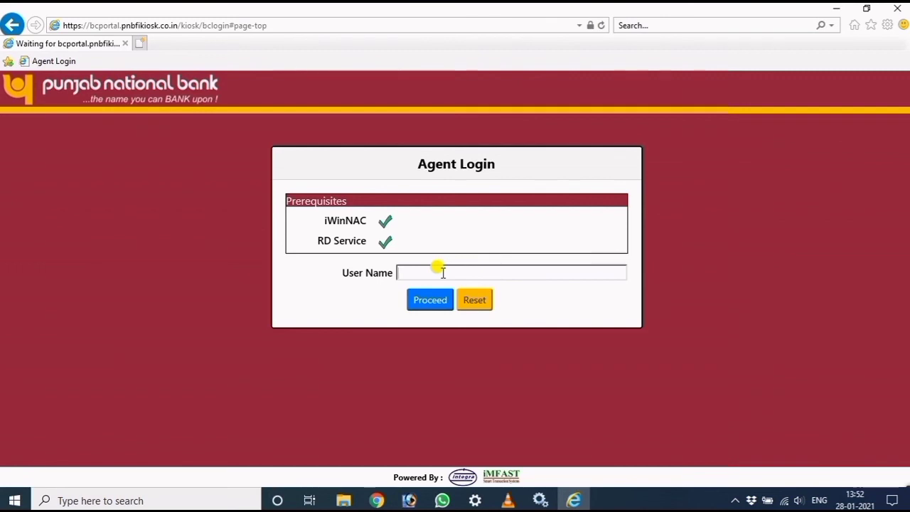
{"action": "type", "text": "k"}
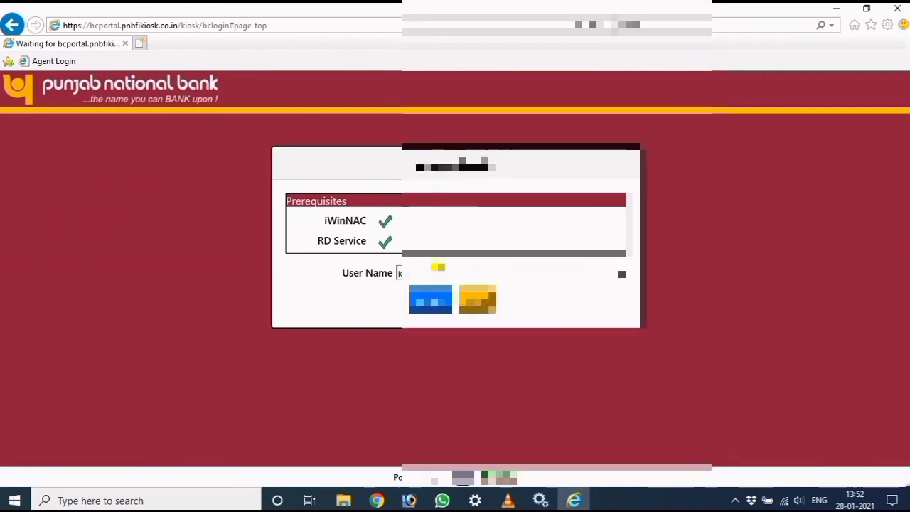
{"action": "type", "text": "a"}
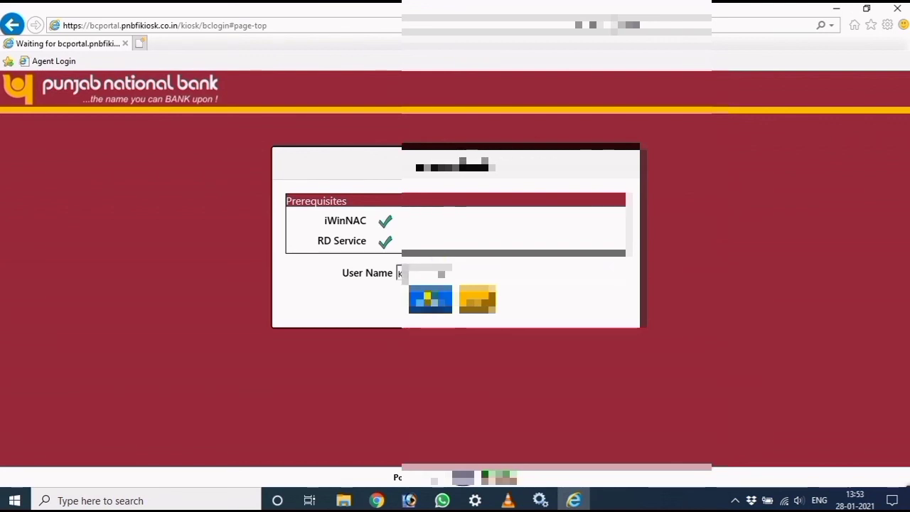
{"action": "left_click", "coordinate": [420, 289]}
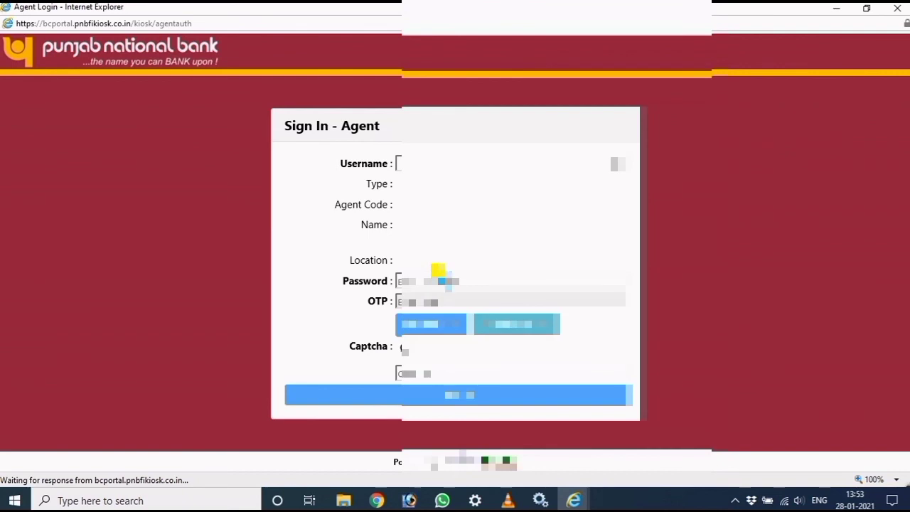
Enter the agent's account password and the captcha text in the Sign In - Agent form and request the OTP
{"action": "left_click", "coordinate": [439, 262]}
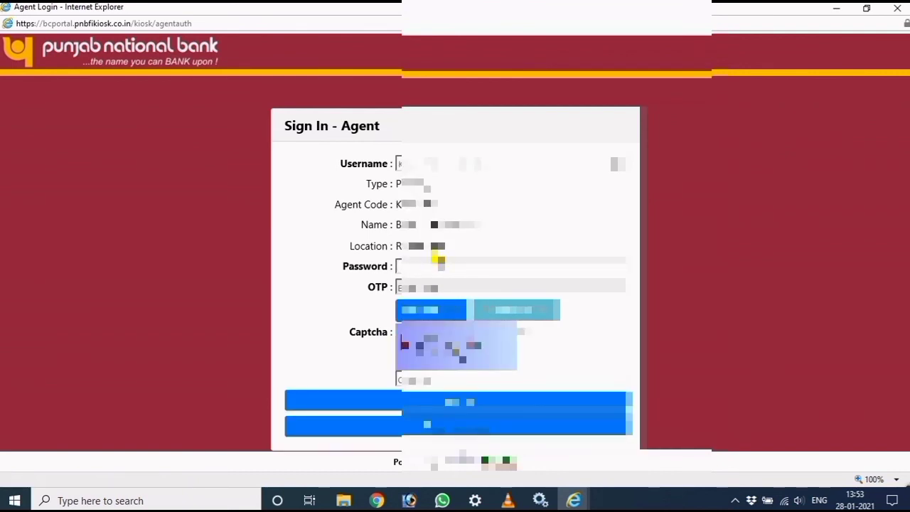
{"action": "type", "text": "*******"}
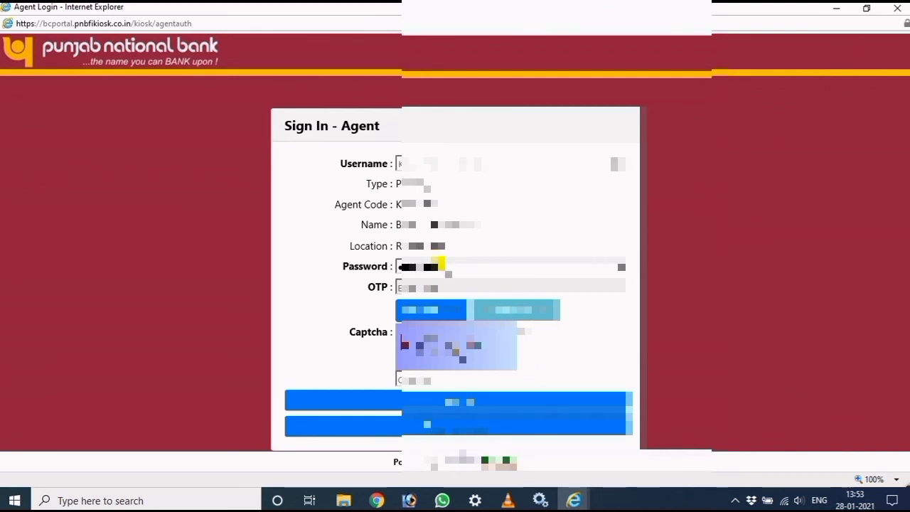
{"action": "left_click", "coordinate": [450, 372]}
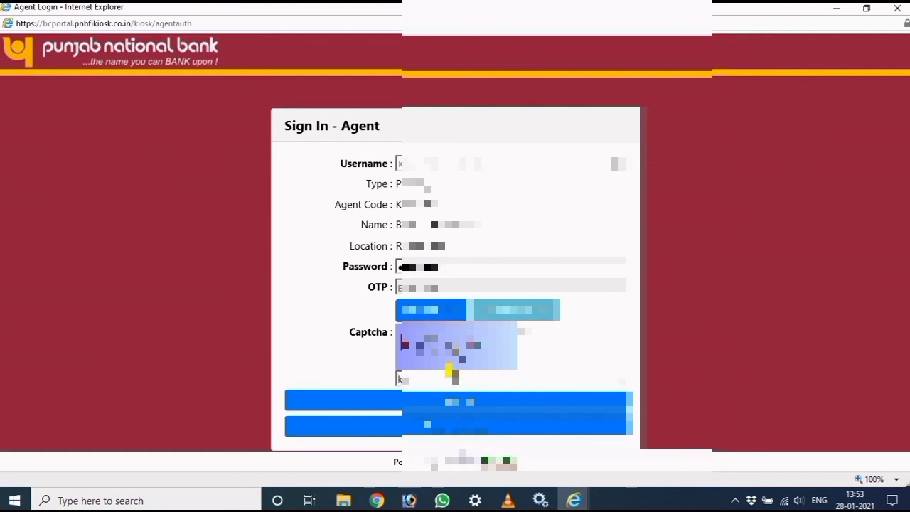
{"action": "type", "text": "kxxx"}
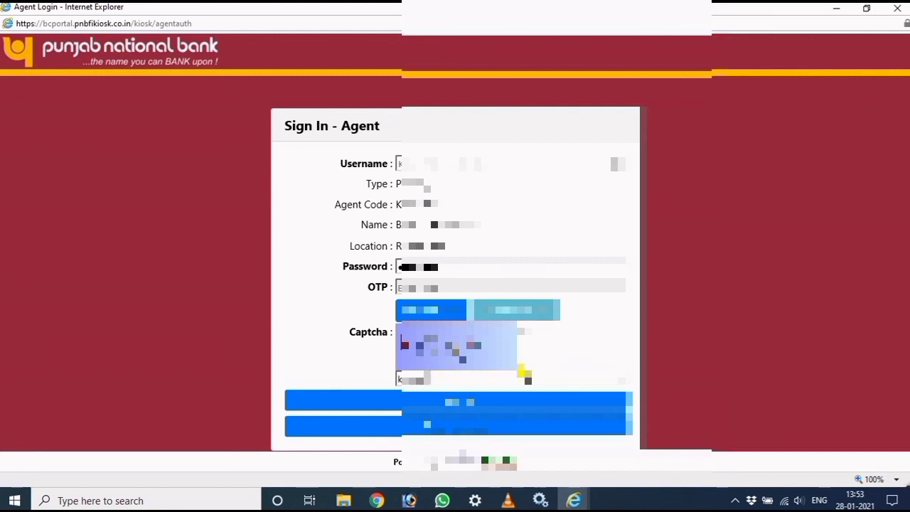
{"action": "left_click", "coordinate": [512, 402]}
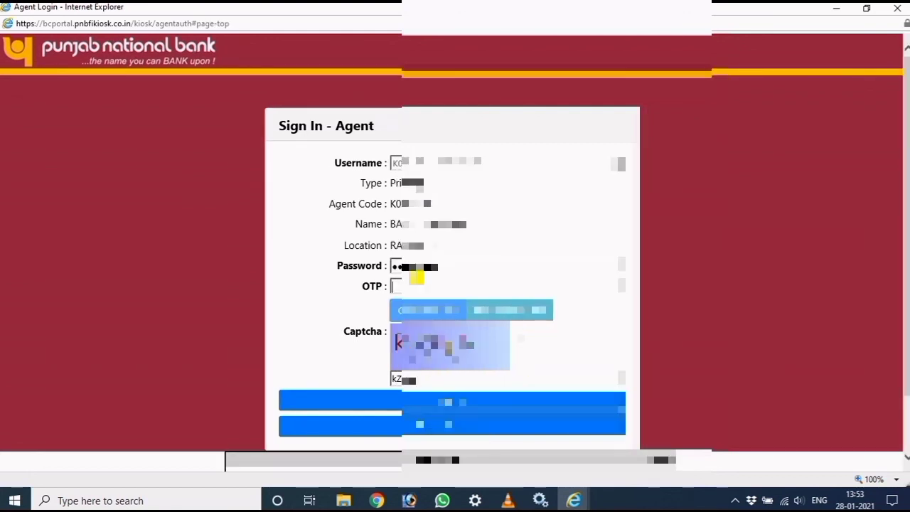